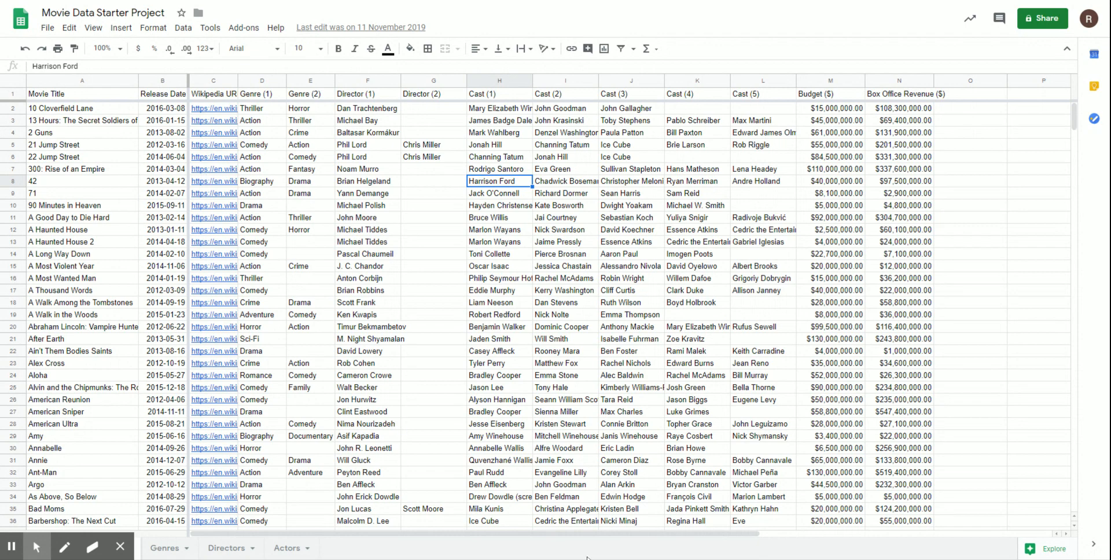
drag(578, 534, 551, 537)
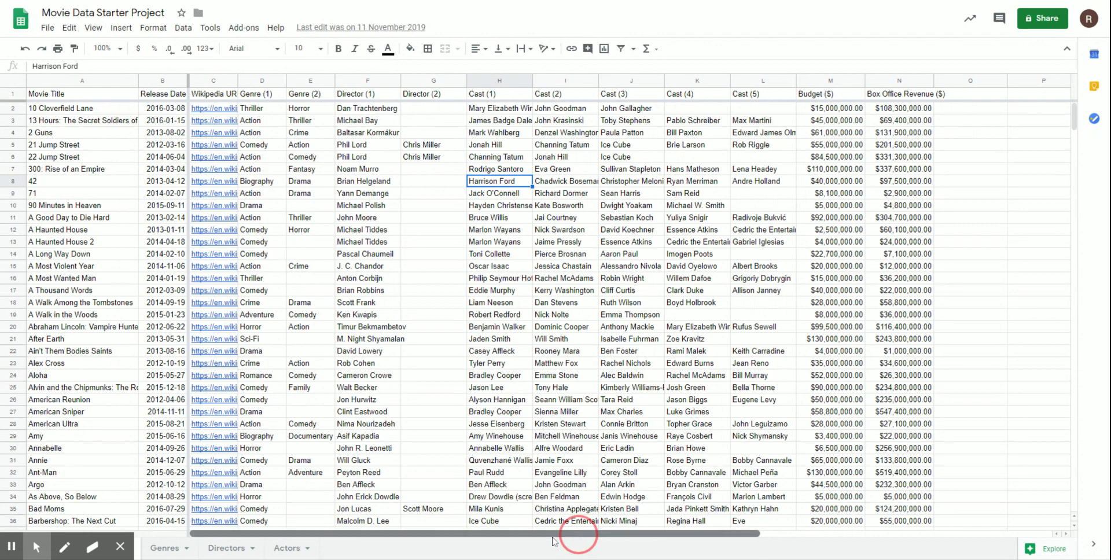
drag(261, 148, 280, 227)
click(318, 194)
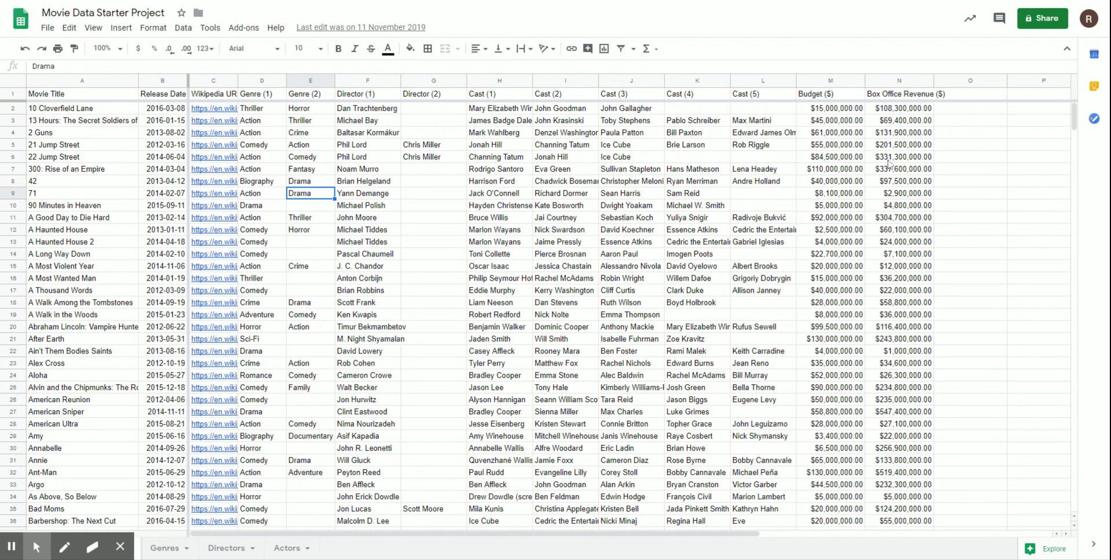
Add the header "Profit" in cell O1, beside the box office revenue column
click(965, 96)
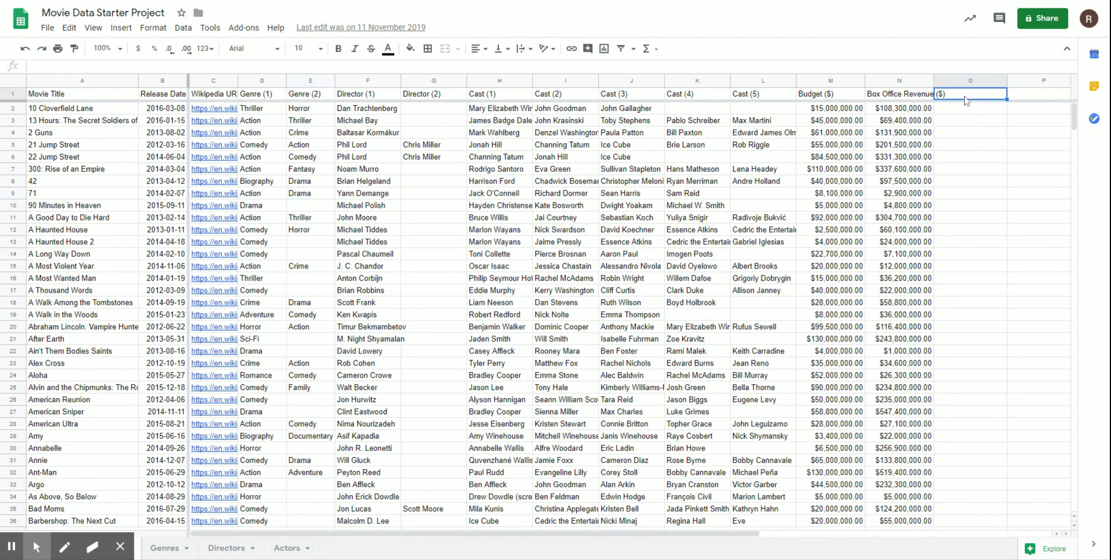
text(Profit)
click(1019, 161)
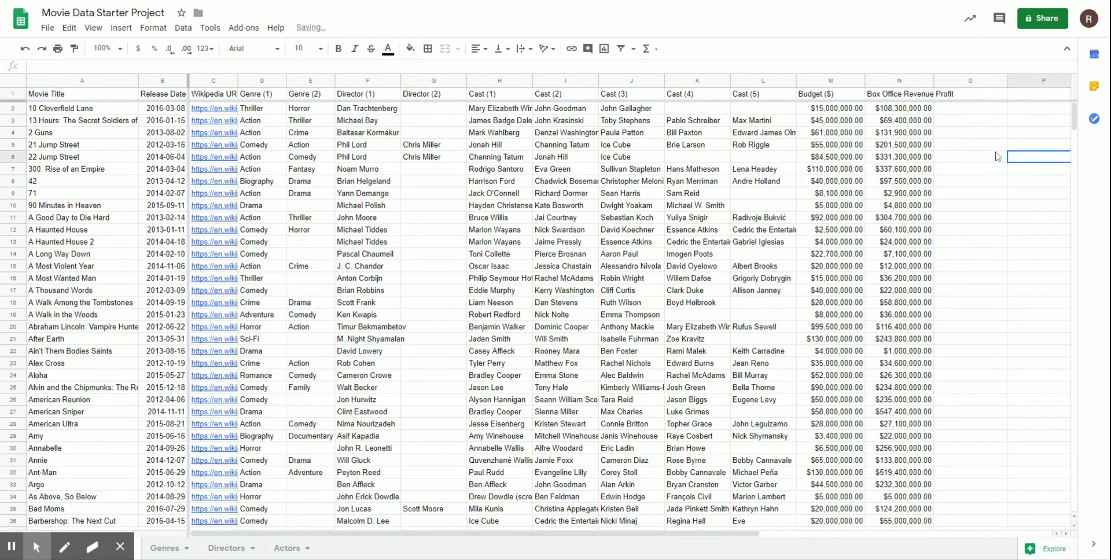
Calculate the first movie's profit in O2 as revenue minus budget with the formula =N2-M2
click(944, 107)
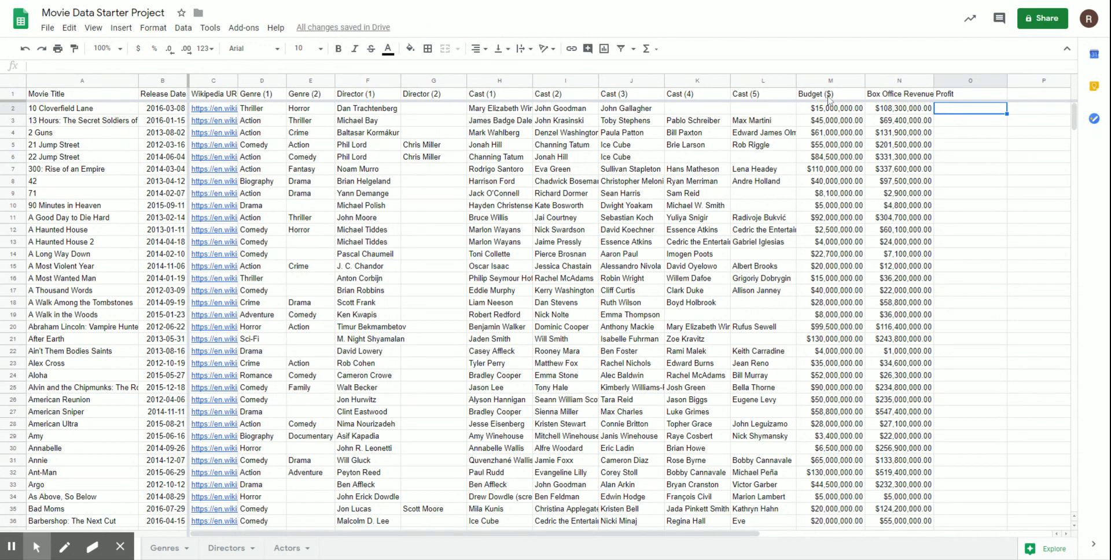
drag(831, 110, 894, 132)
click(955, 110)
text(=)
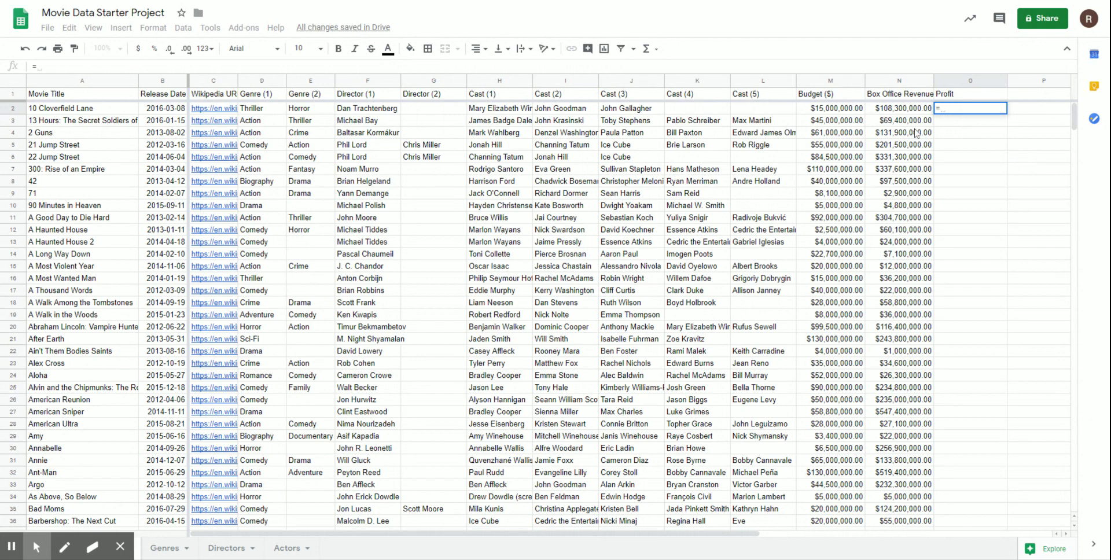
click(910, 110)
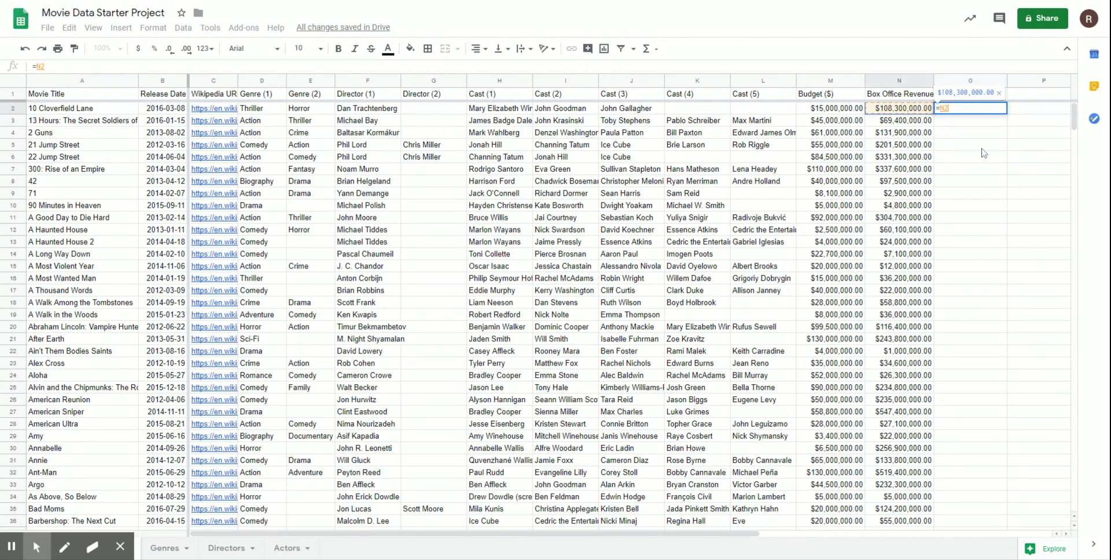
text(-)
click(847, 114)
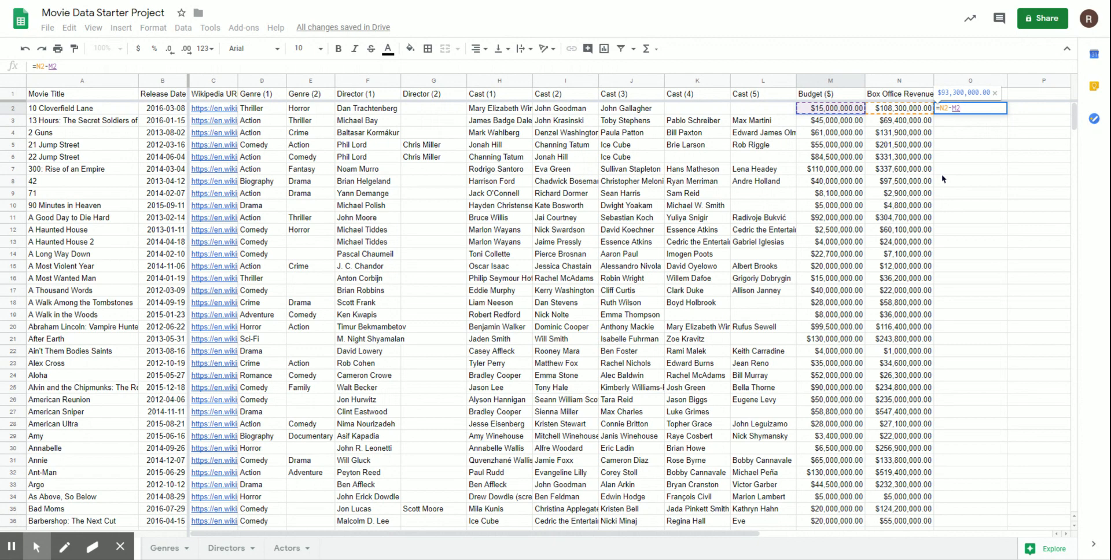
key(Return)
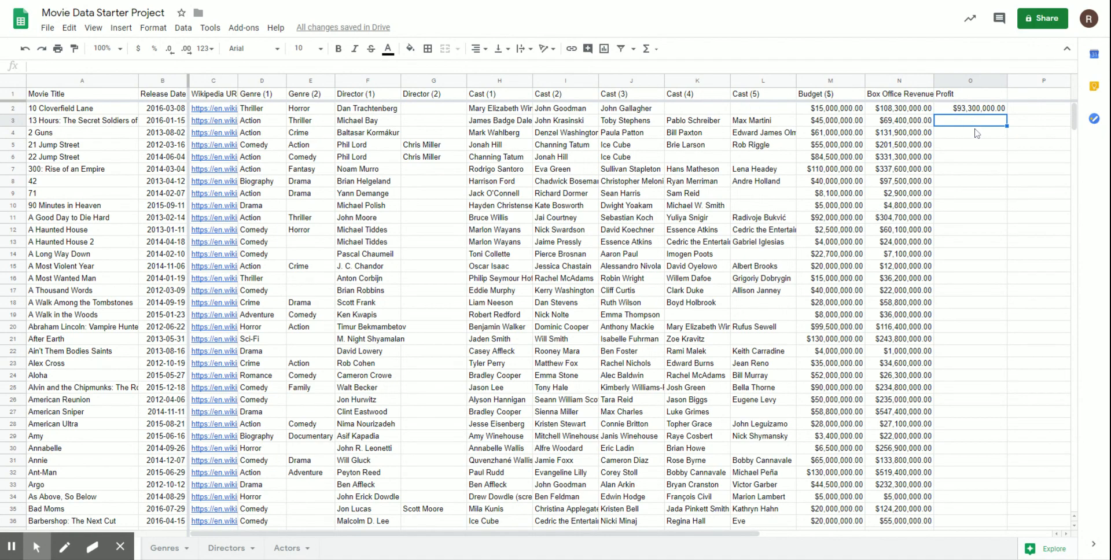
Fill the profit formula in O2 down through O10
click(987, 110)
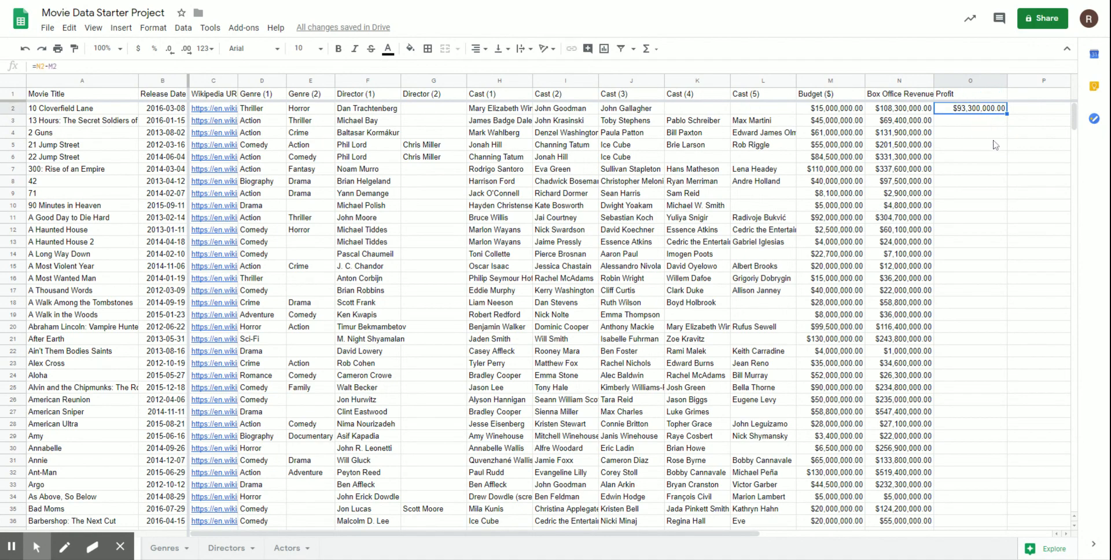
scroll(994, 147, down, 14)
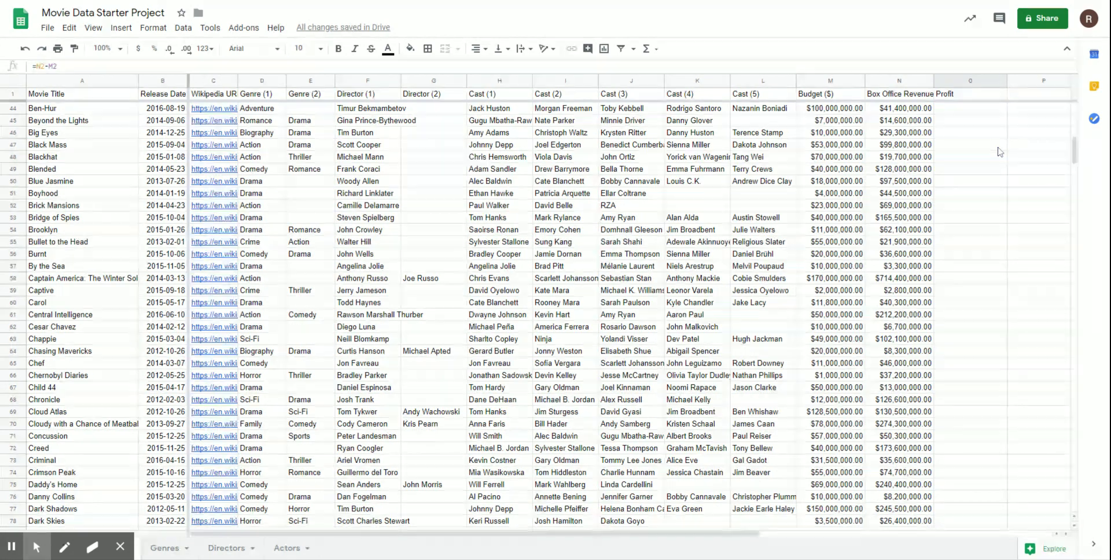
scroll(999, 151, up, 14)
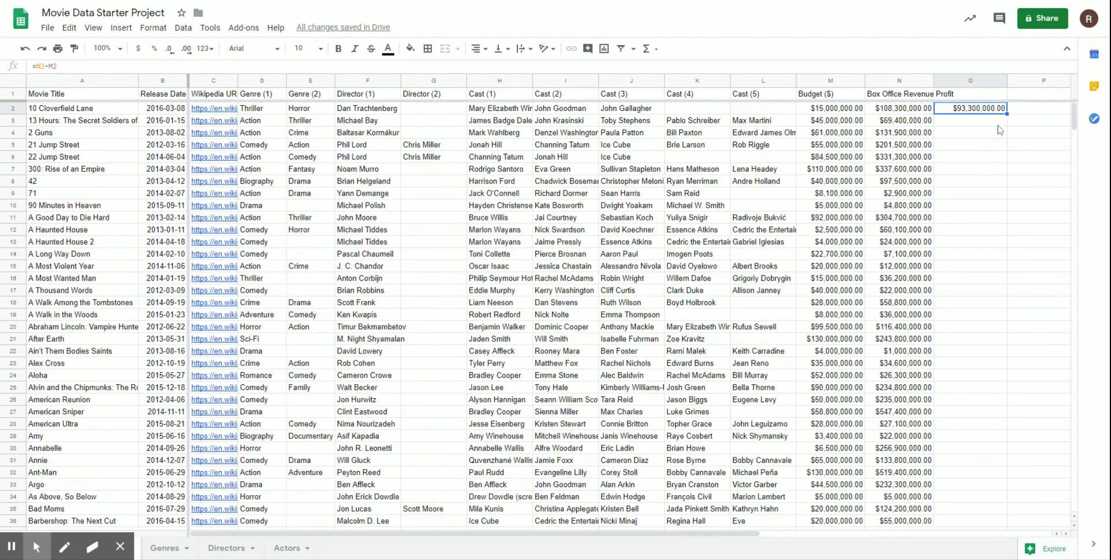
drag(1006, 113, 1005, 208)
Check the row references of the copied formulas in O2 to O5 and extend the formula from O10 down the rest of the Profit column
click(971, 134)
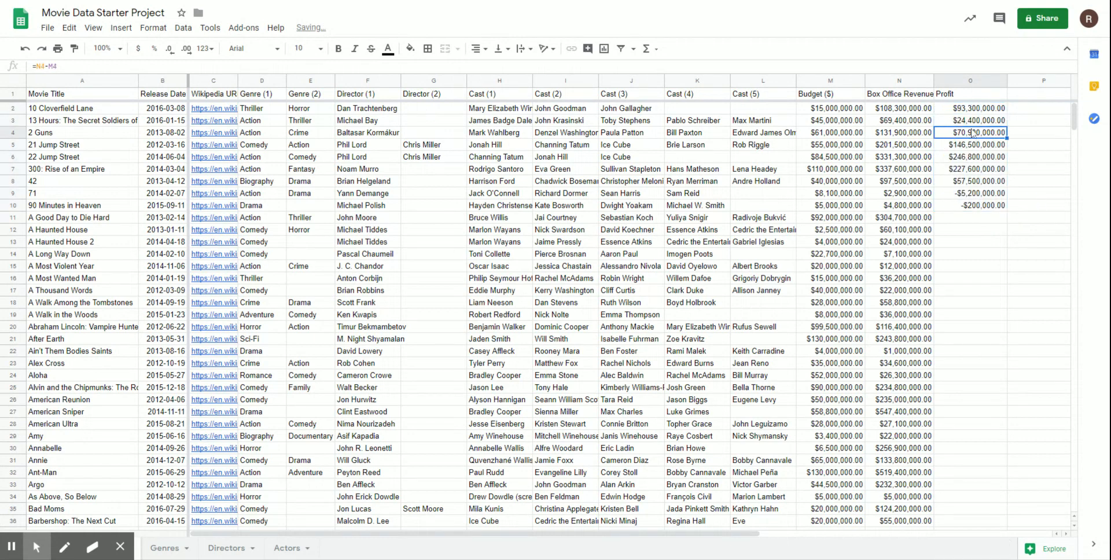
click(972, 110)
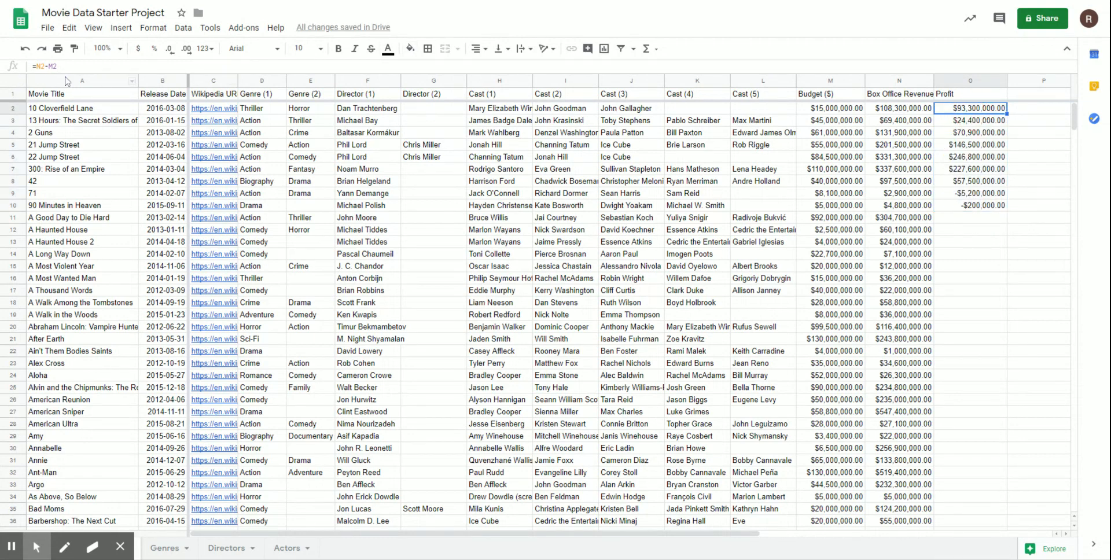
click(971, 110)
click(975, 120)
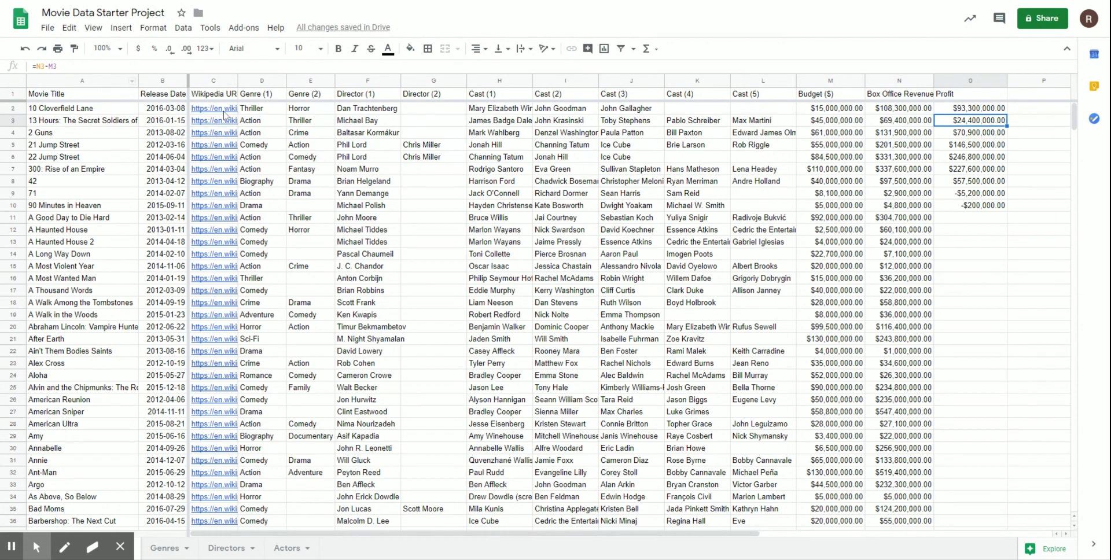
click(979, 134)
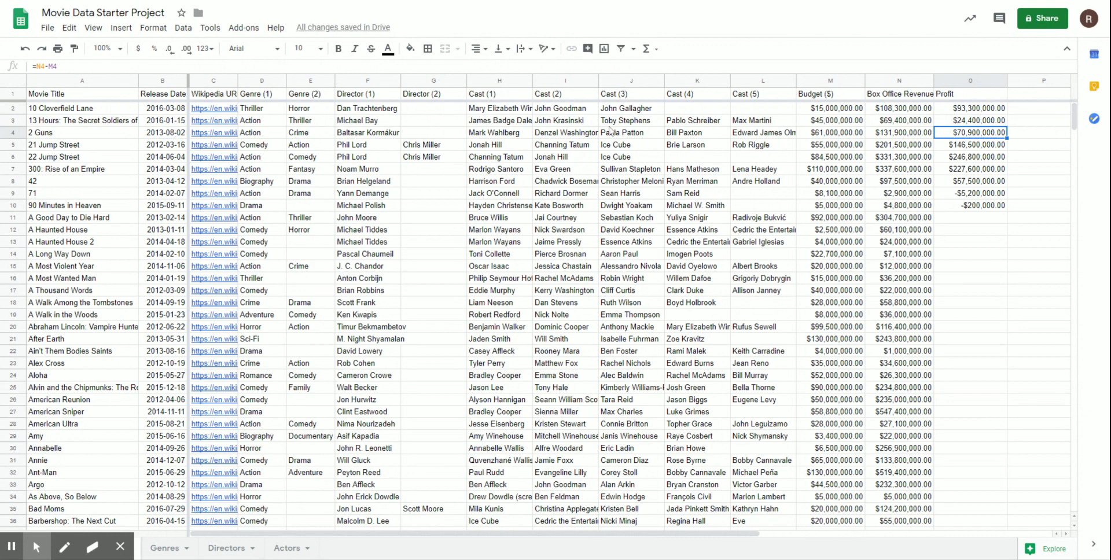
click(967, 147)
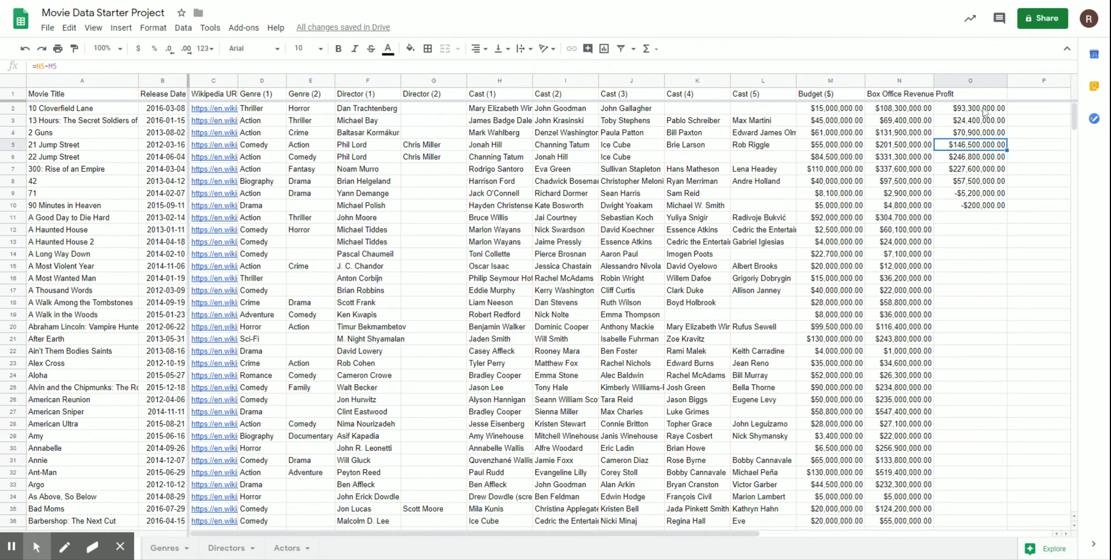
click(993, 206)
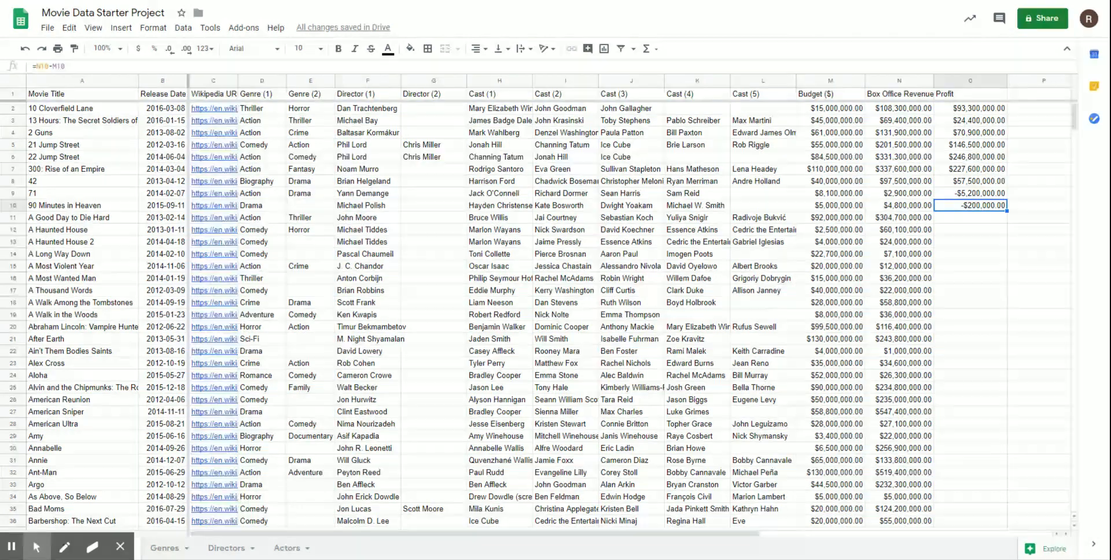
double_click(1006, 211)
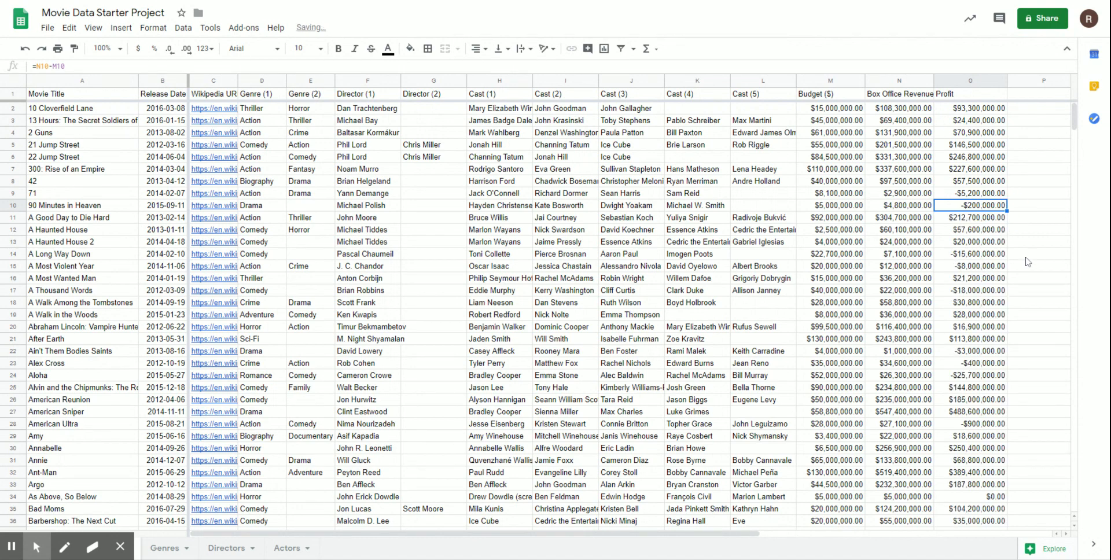
Examine the calculated Profit values further down the column, comparing large gains with small results and losses
scroll(1028, 262, down, 5)
click(1004, 241)
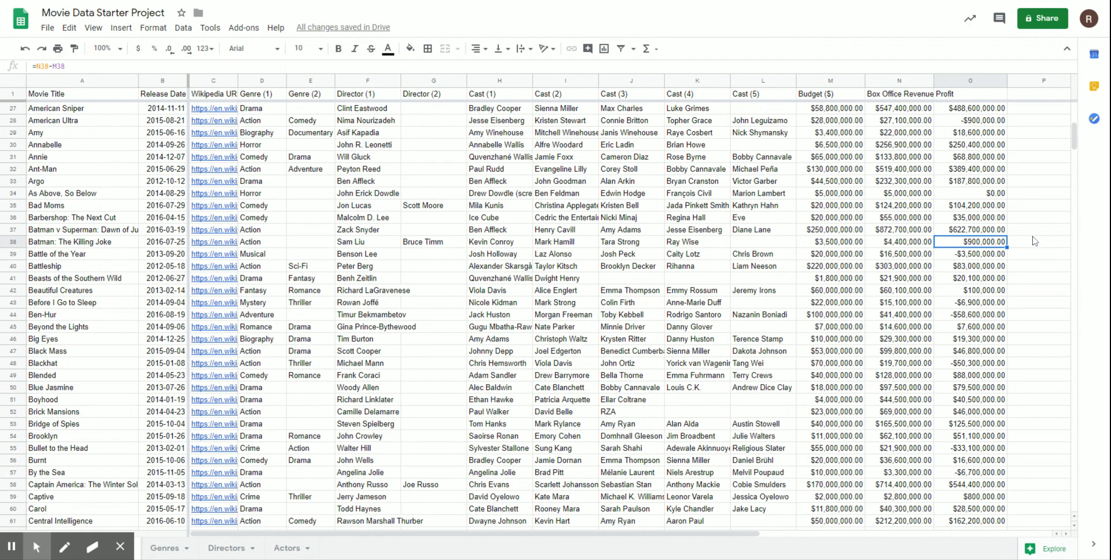
click(985, 197)
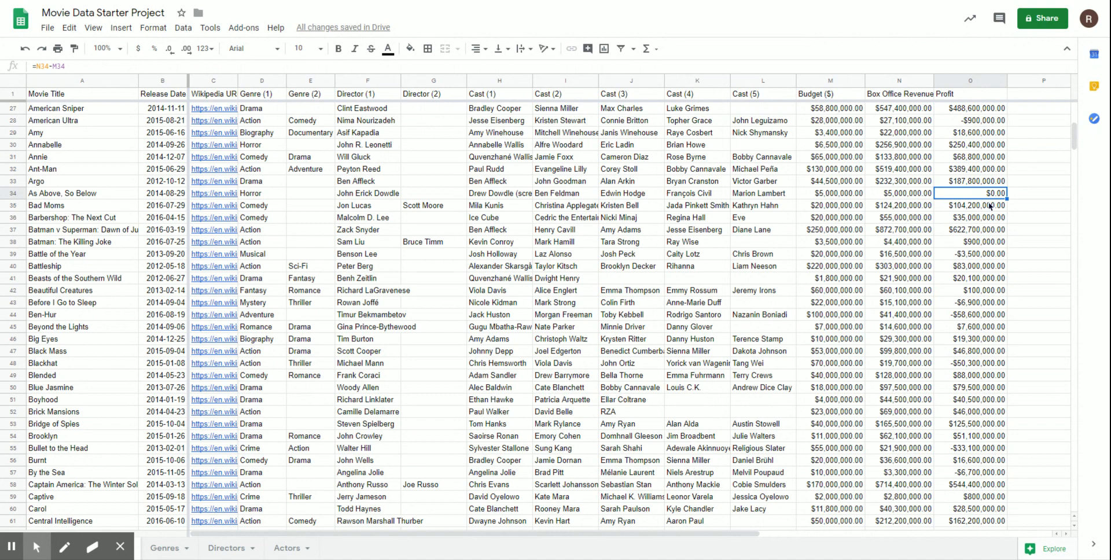
click(974, 487)
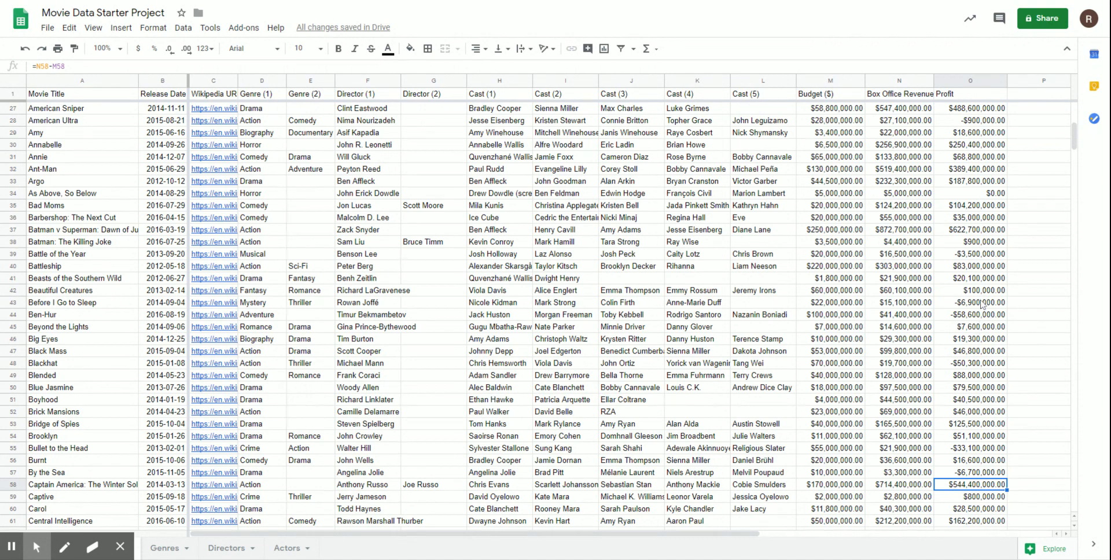
click(979, 234)
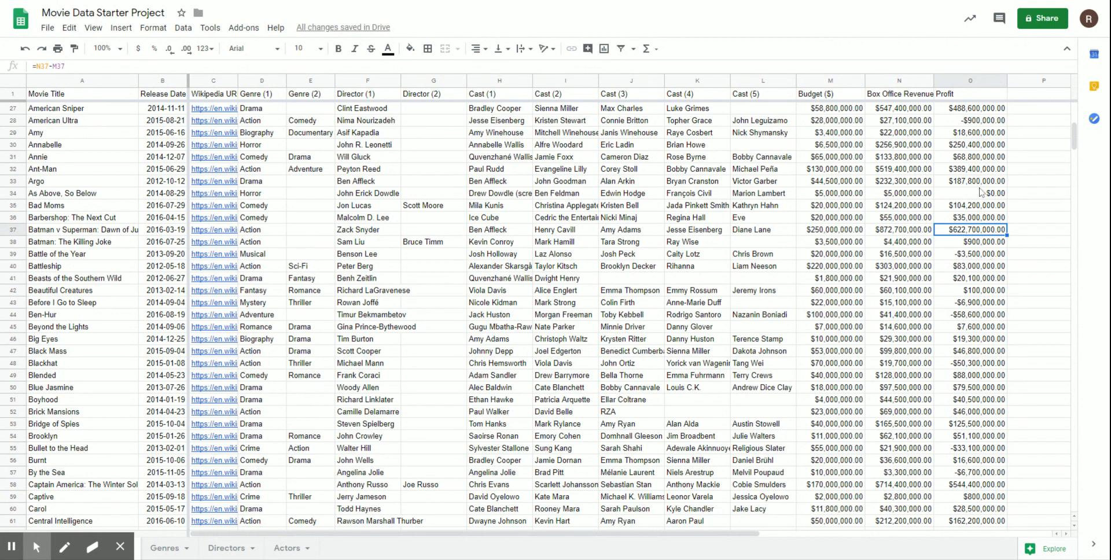
click(988, 123)
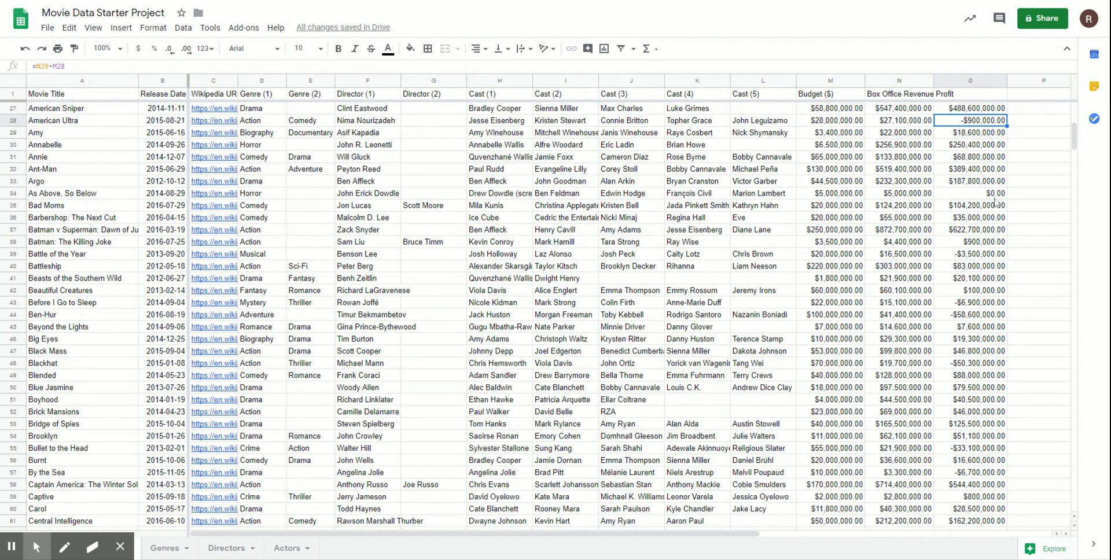
click(984, 258)
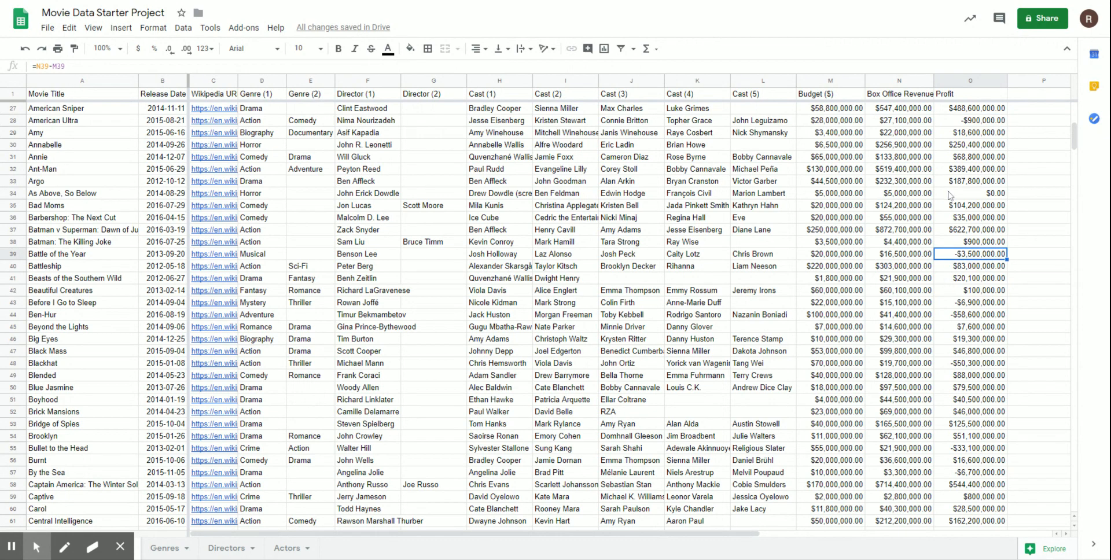
scroll(981, 179, up, 3)
scroll(981, 180, up, 4)
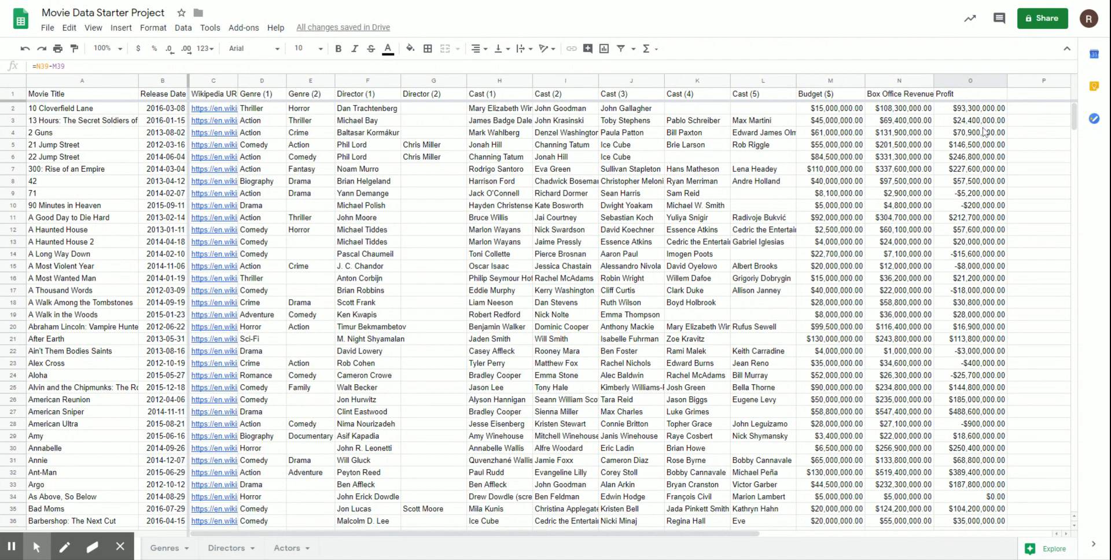
Start a conditional formatting rule for the entire Profit column
click(966, 80)
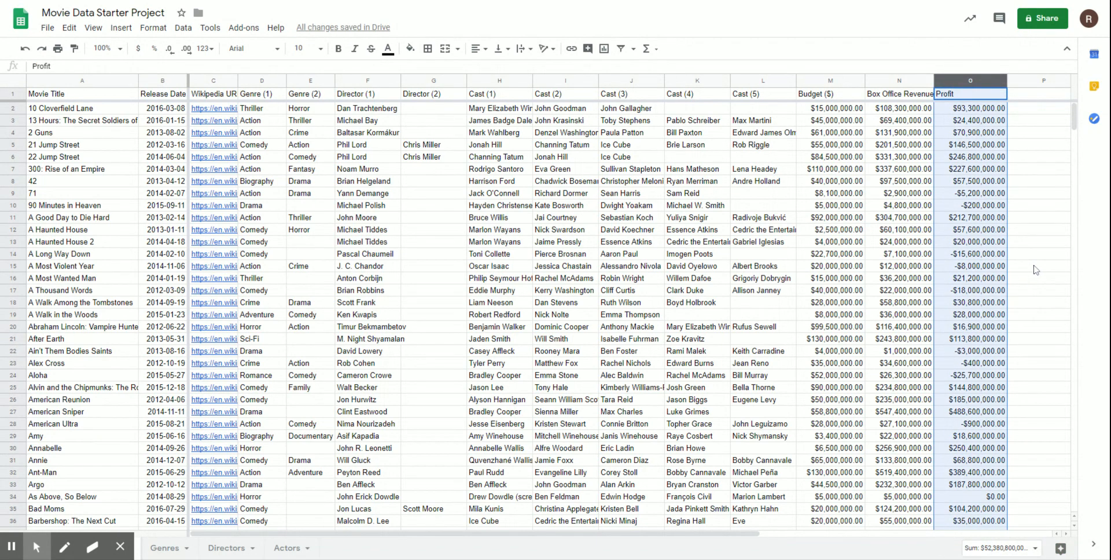
click(121, 28)
mouse_move(155, 36)
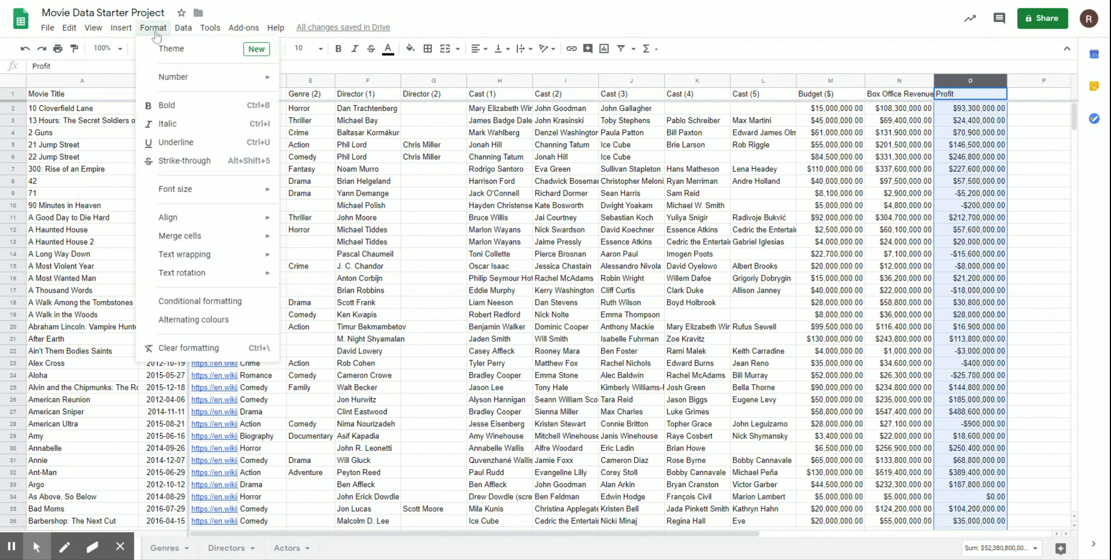
click(205, 302)
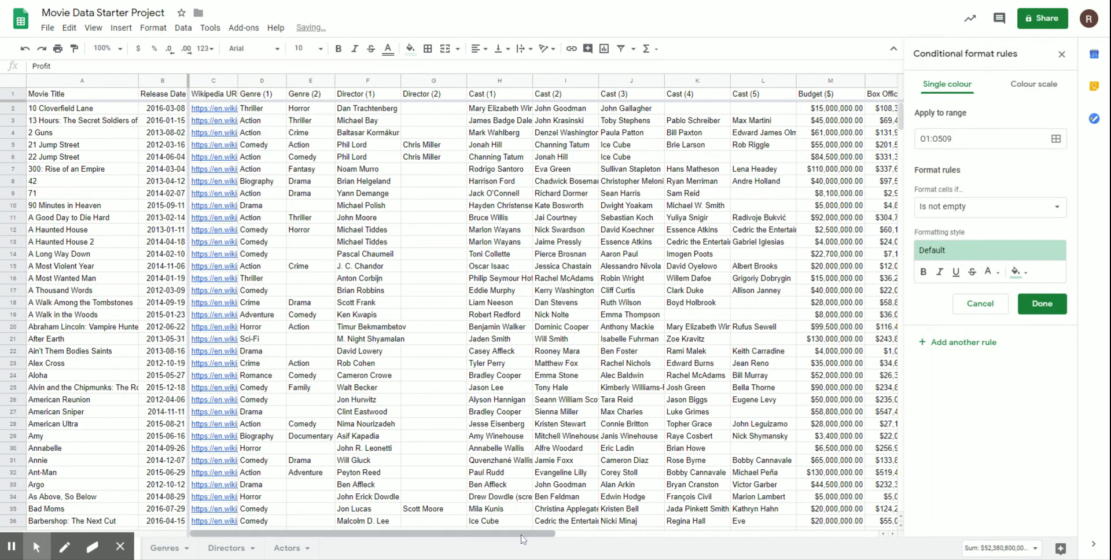
View the colour scale option, return to the single-colour rule and give the Profit column rule the light red fill preset
scroll(449, 535, right, 5)
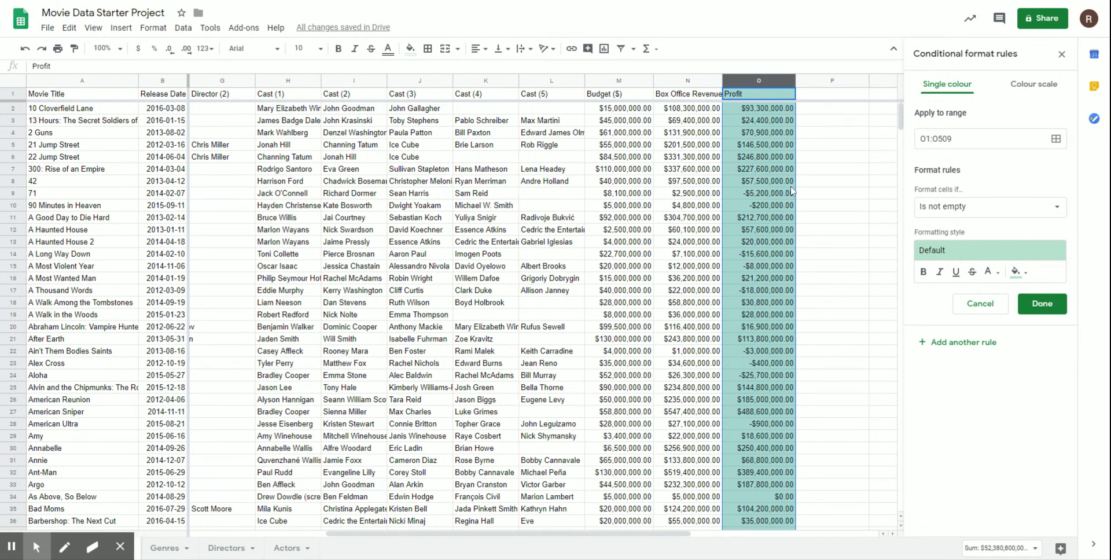
click(1022, 97)
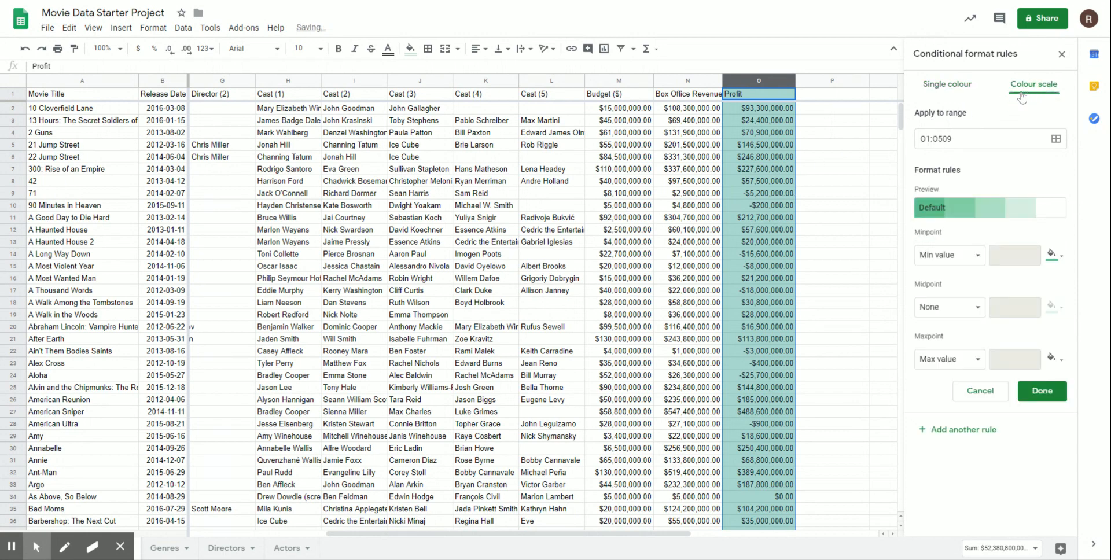
click(945, 93)
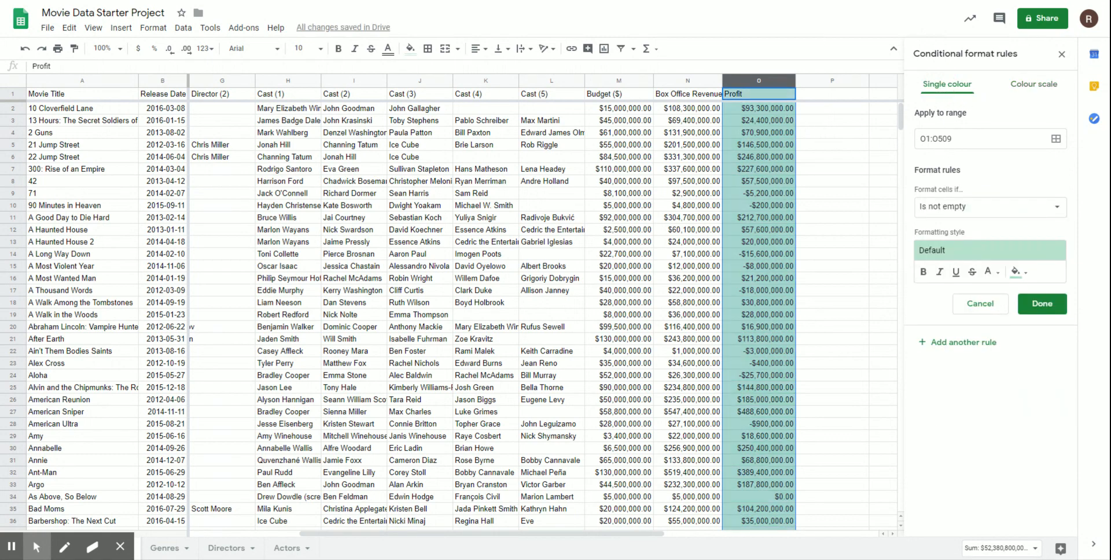
click(1032, 252)
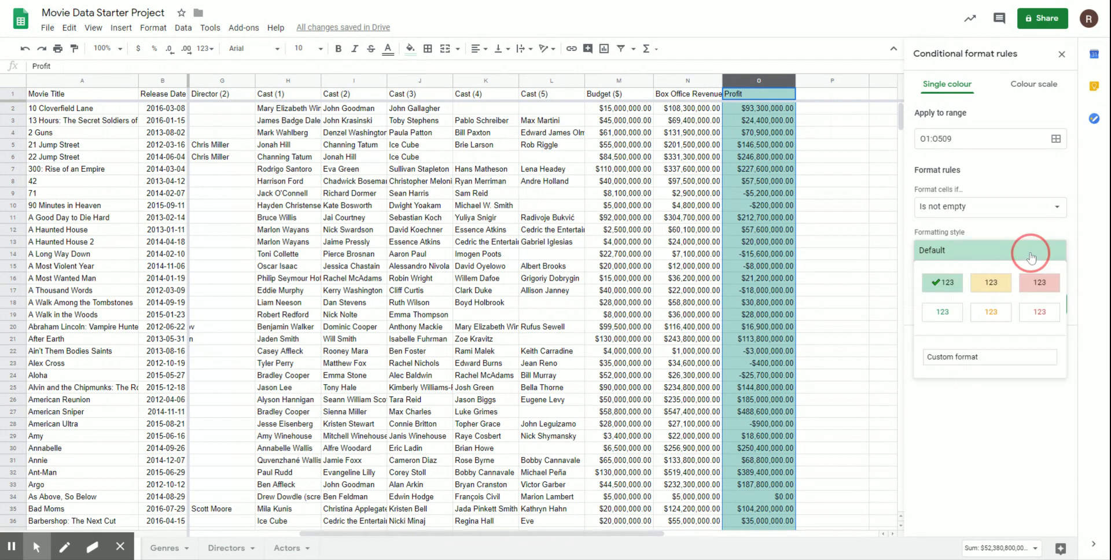
click(1040, 281)
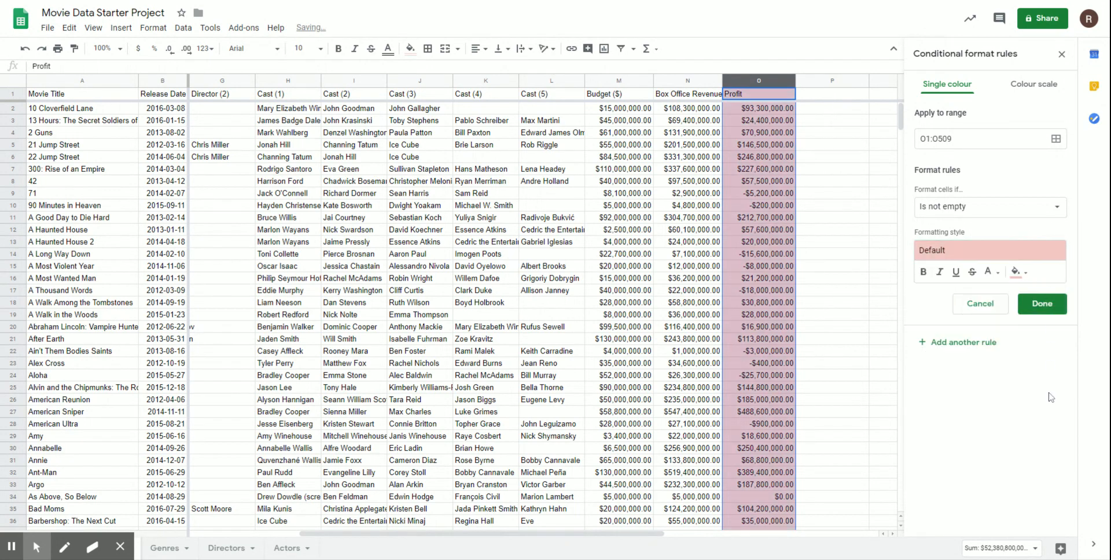
Make the rule apply to Profit values less than 0, save it and review the highlighted losses down the column
click(985, 212)
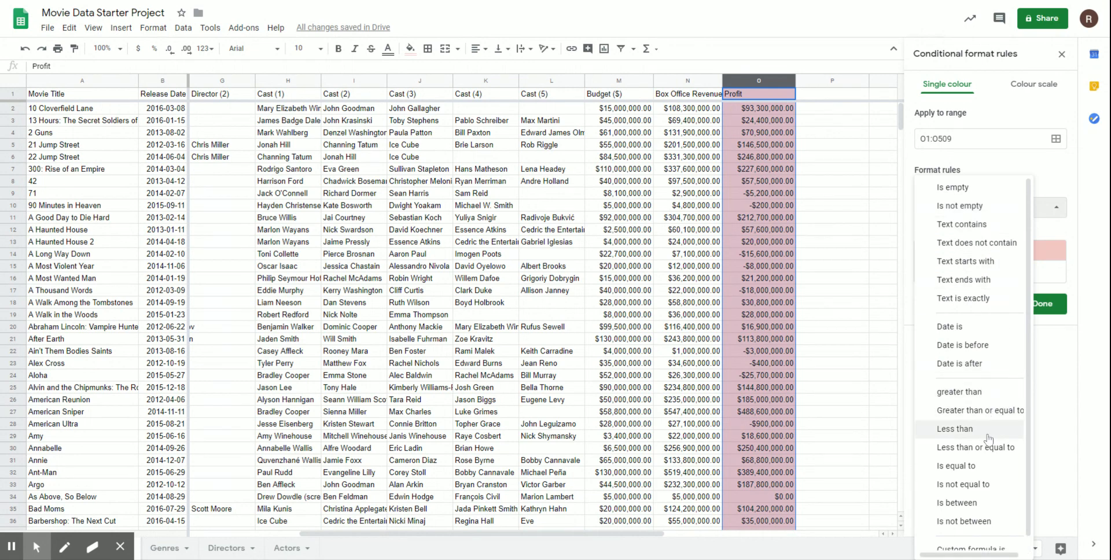
click(987, 433)
click(983, 232)
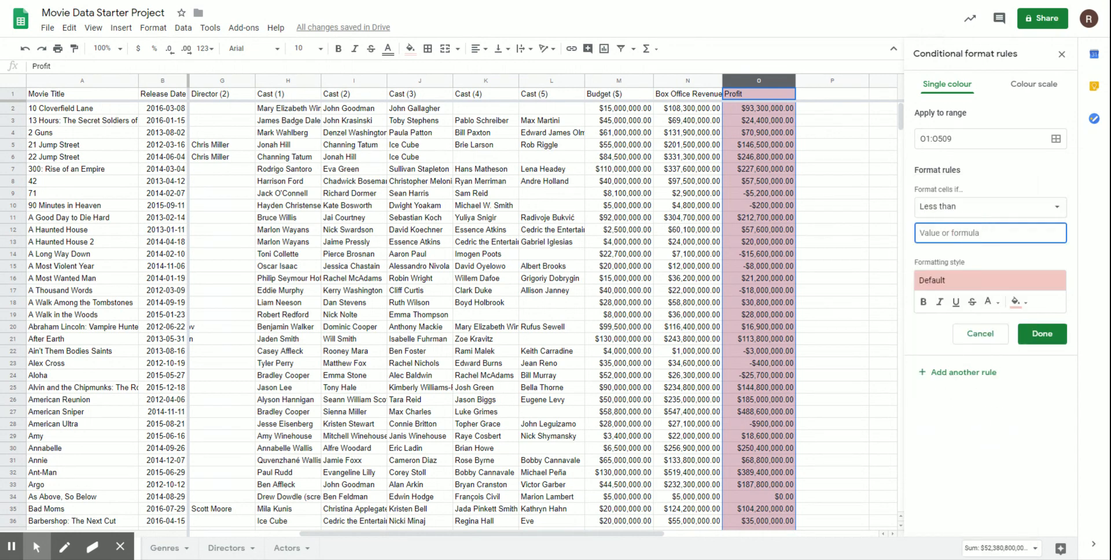
text(0)
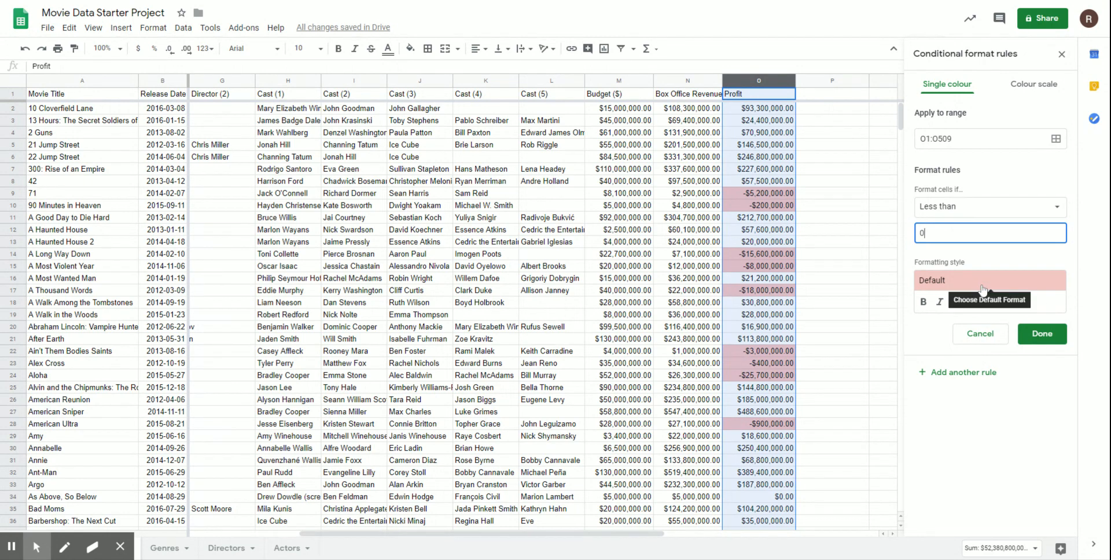
click(1041, 334)
click(843, 289)
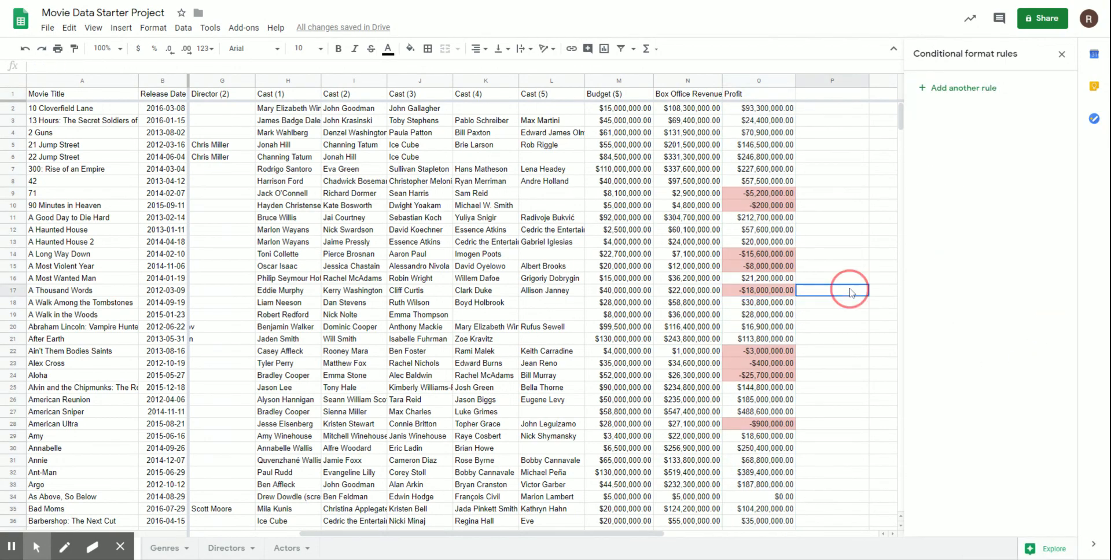
scroll(782, 243, down, 10)
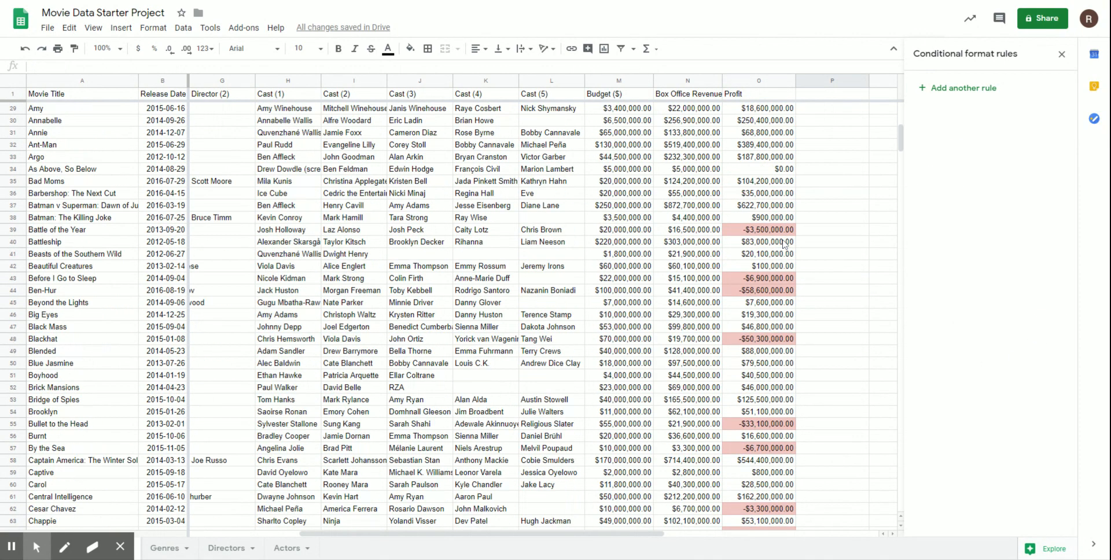
scroll(783, 243, up, 10)
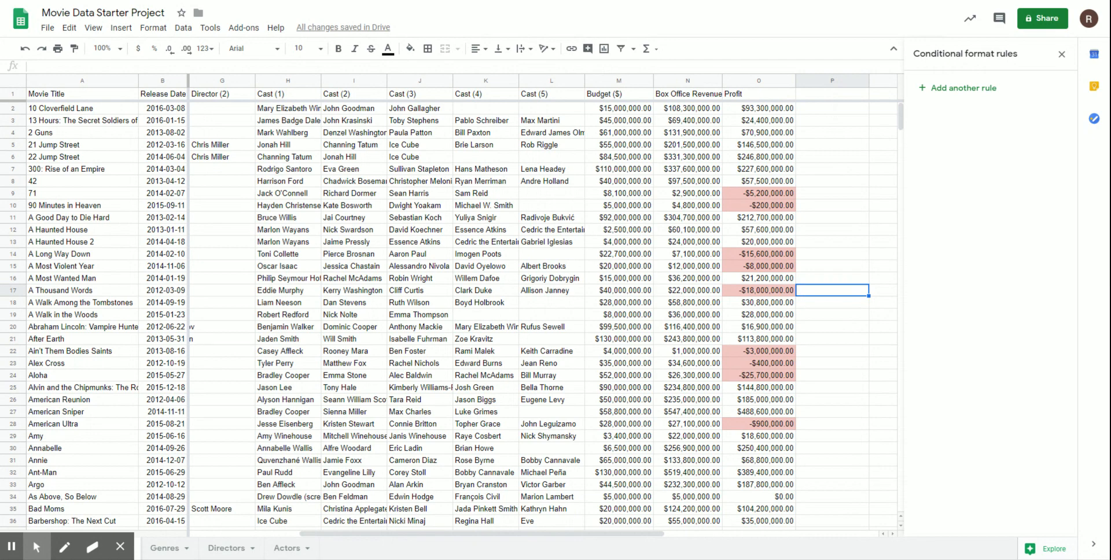
Add the header ROI in P1, beside the Profit column
click(840, 93)
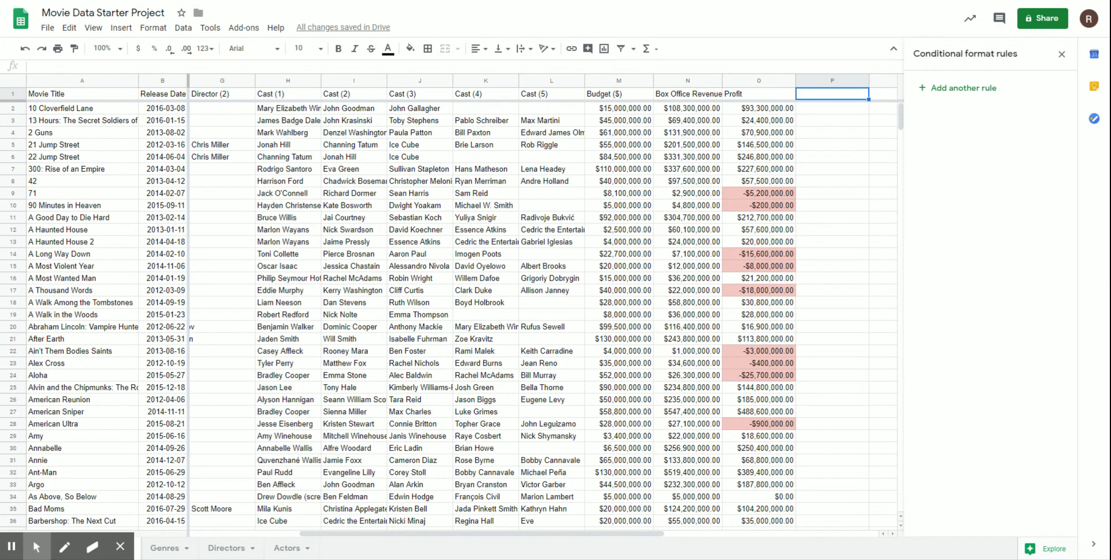
text(ROI)
key(Return)
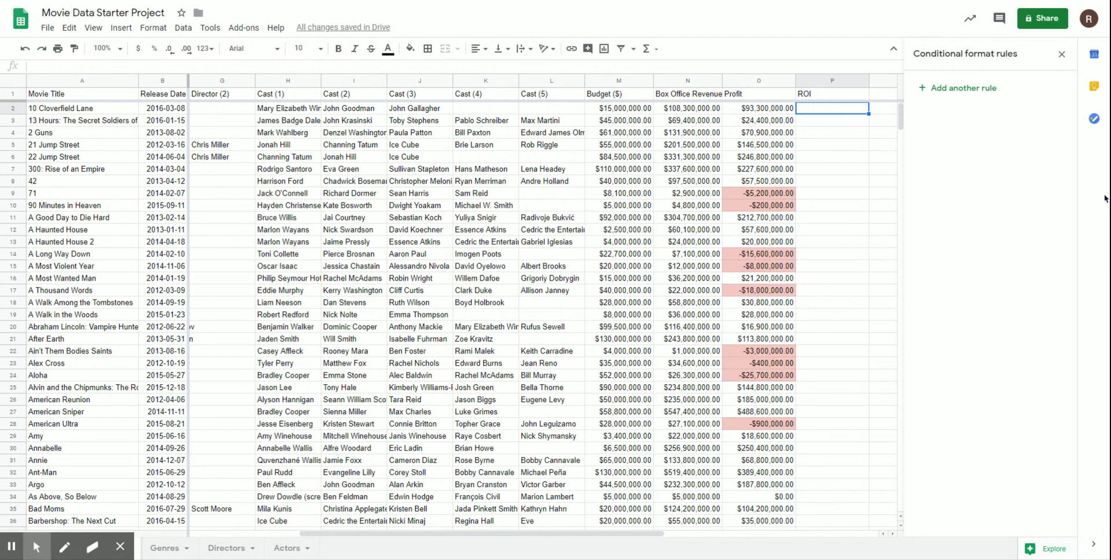
Calculate the first movie's ROI in P2 by dividing its profit by its budget with =O2/M2
click(753, 149)
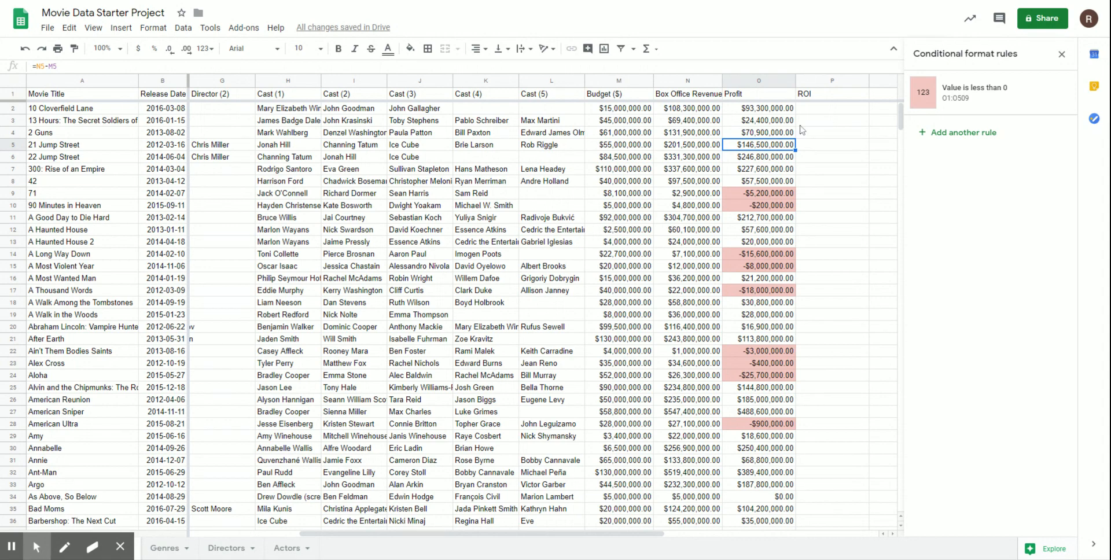
click(827, 112)
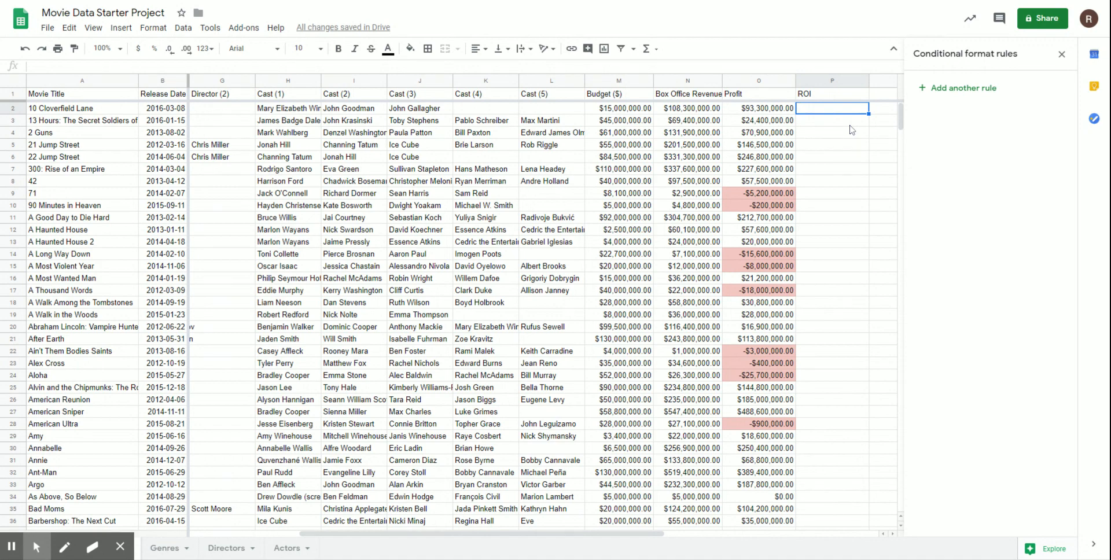
text(=)
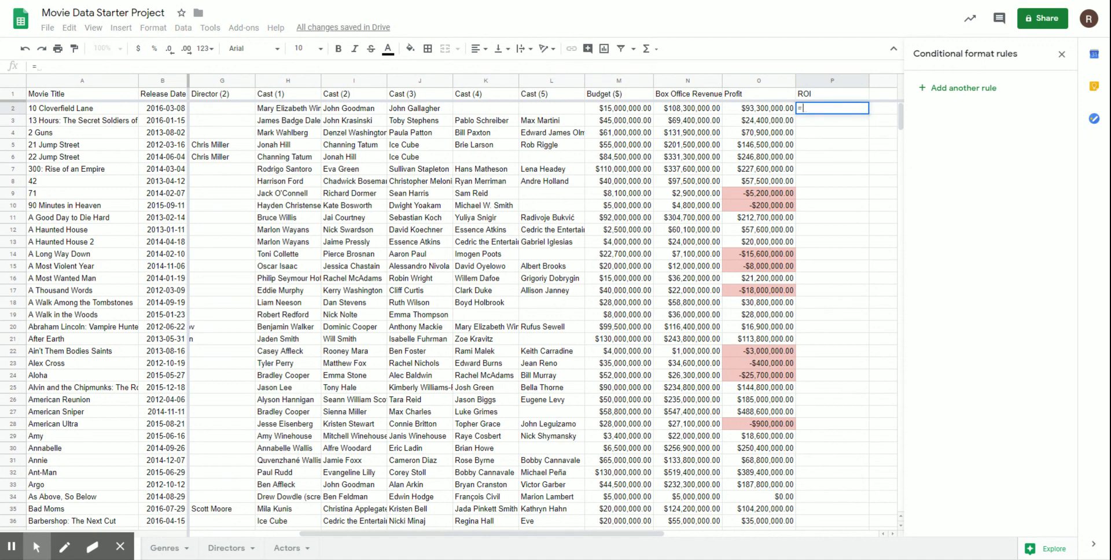
click(767, 111)
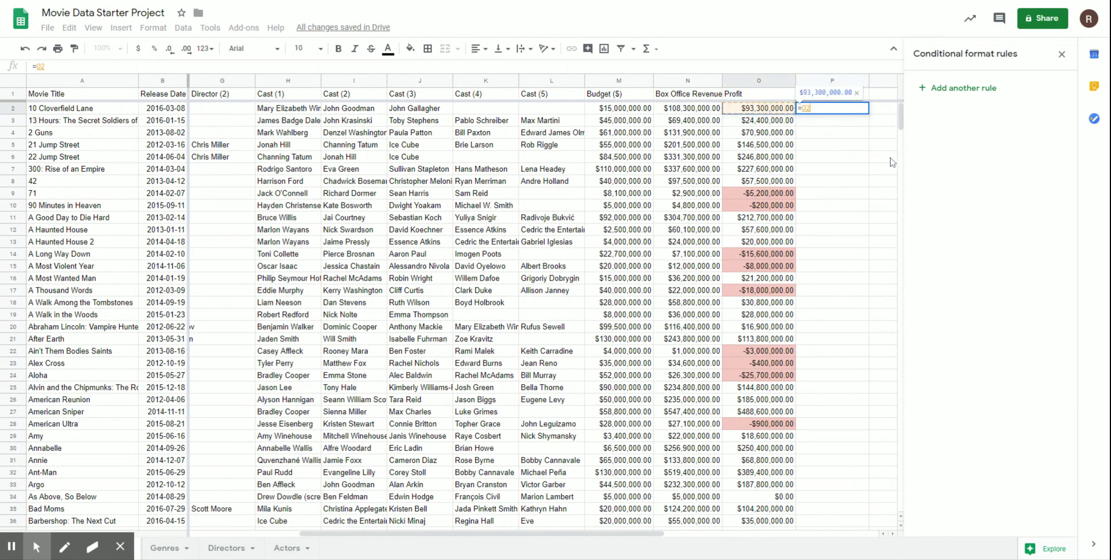
text(/)
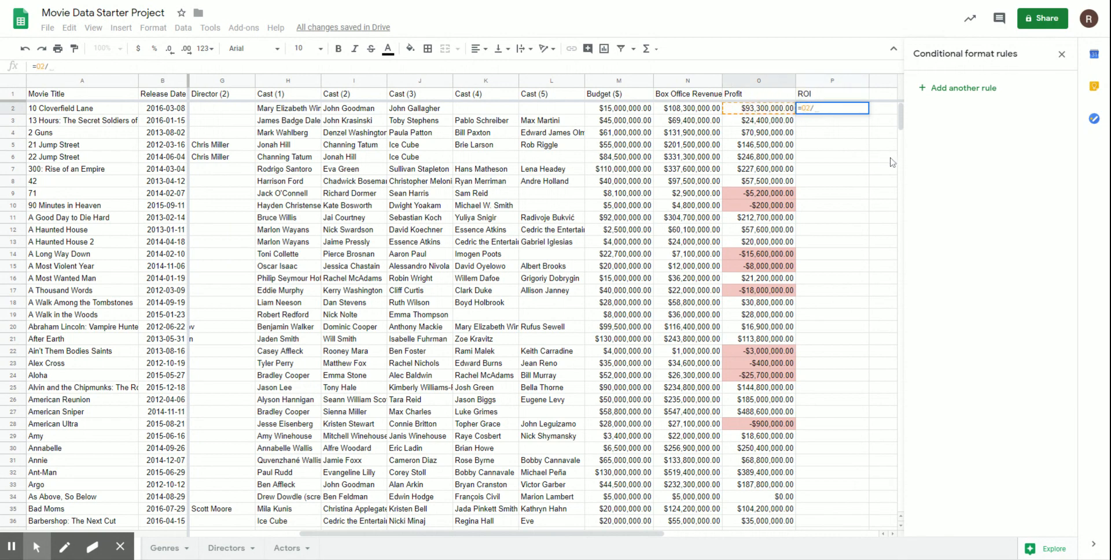
click(629, 113)
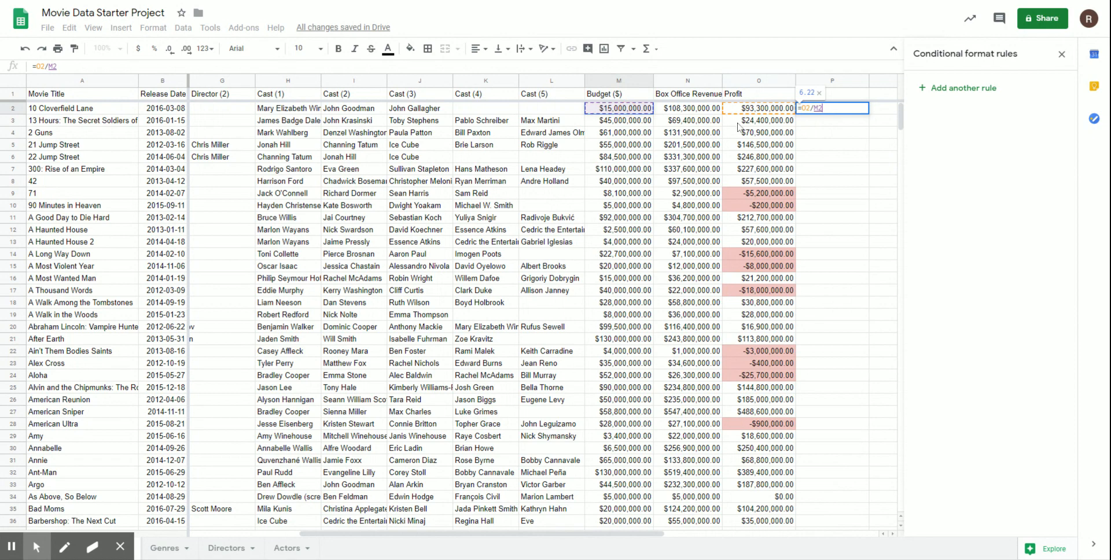
key(Return)
key(Up)
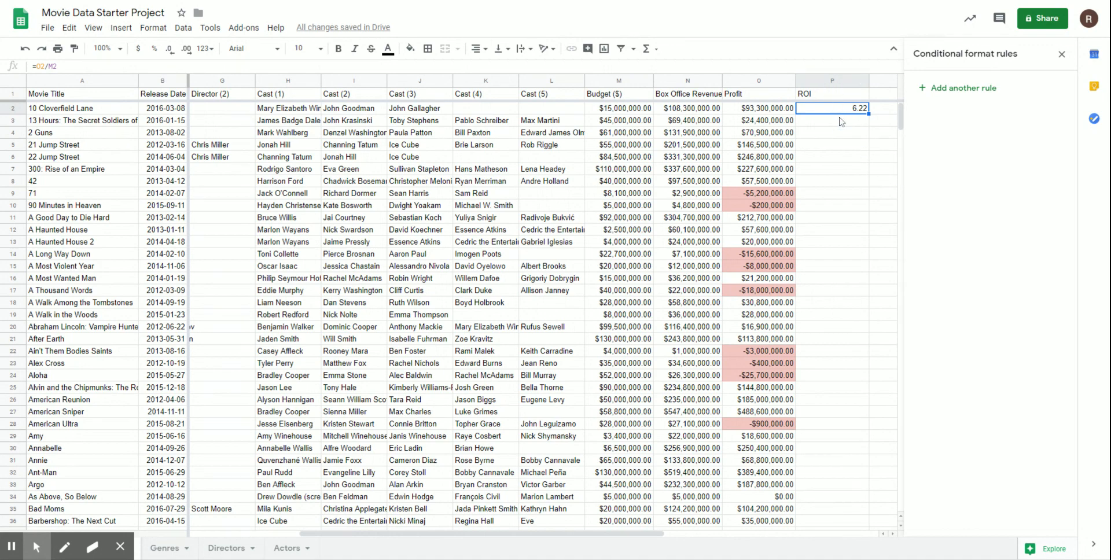
Fill the ROI formula from P2 down through P4 and check the row references of the copied formula in P3
drag(868, 114, 868, 137)
click(835, 229)
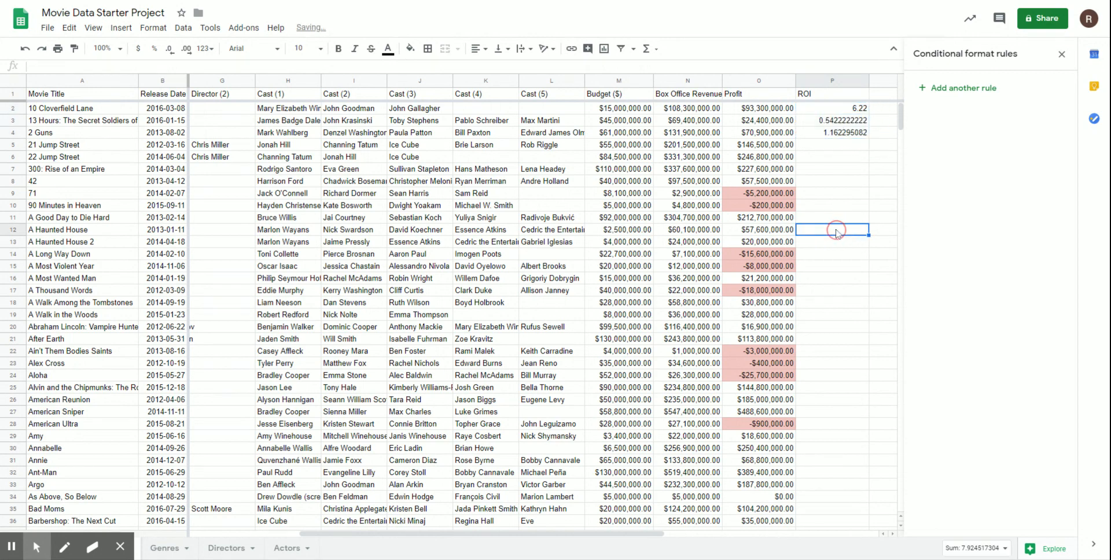
click(857, 114)
click(838, 123)
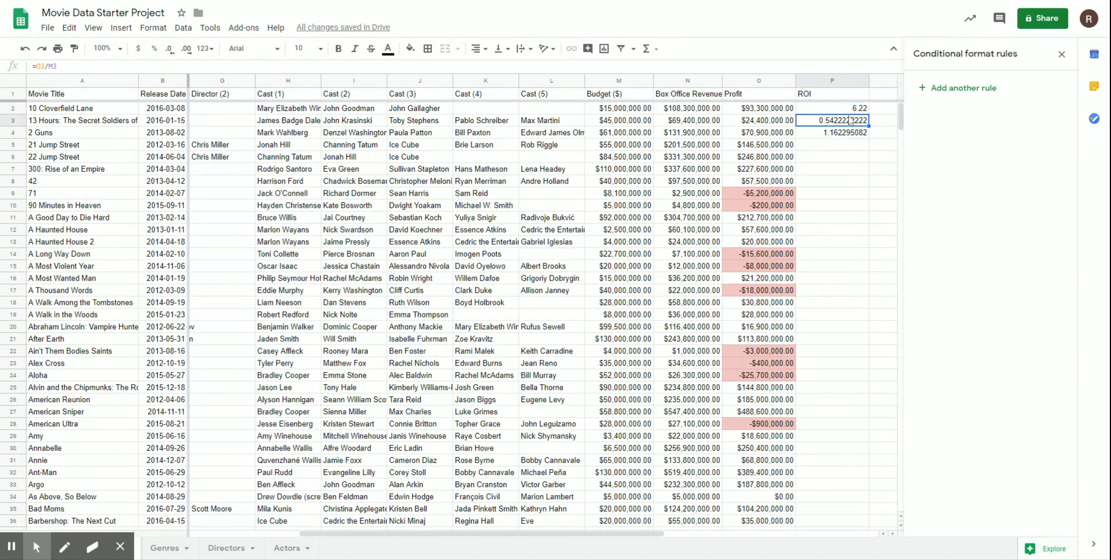
Extend the ROI formula from P4 down the rest of the column and format the whole ROI column as percentages
click(866, 137)
double_click(867, 138)
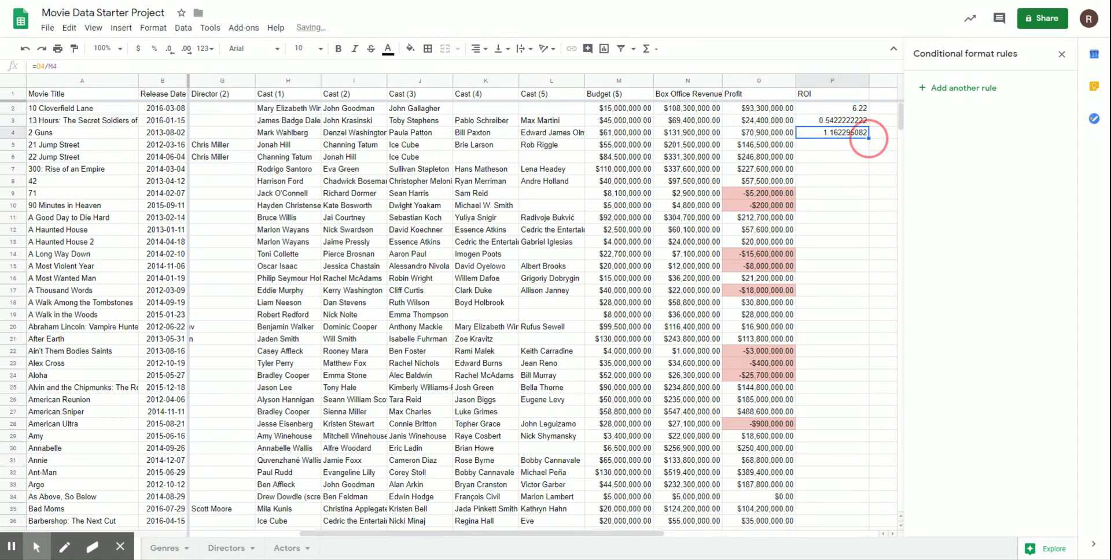
click(827, 81)
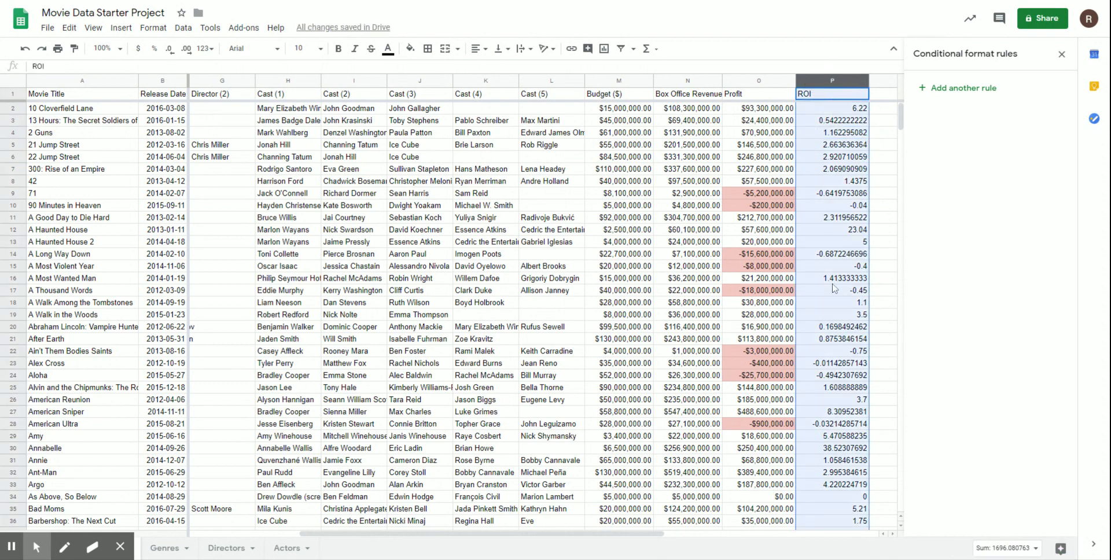
click(154, 49)
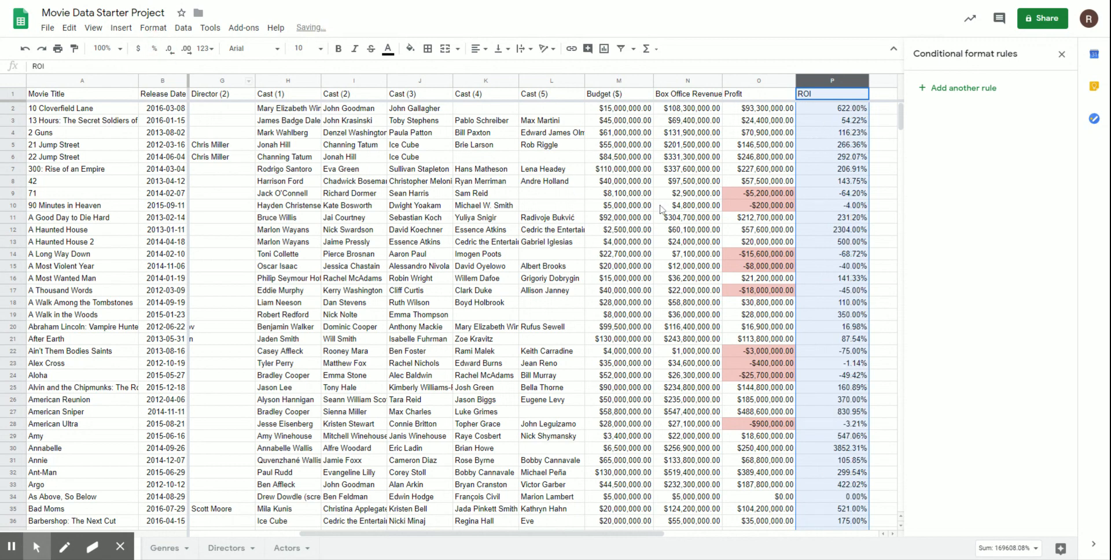
Inspect the ROI of 300: Rise of an Empire, and compare the budget and profit of A Haunted House
click(819, 171)
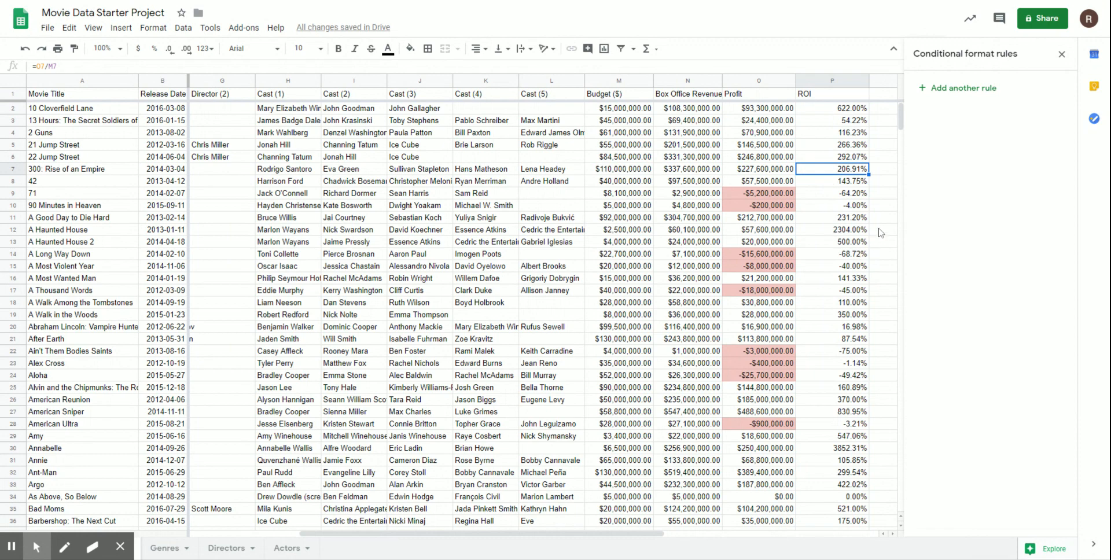
click(630, 232)
click(768, 236)
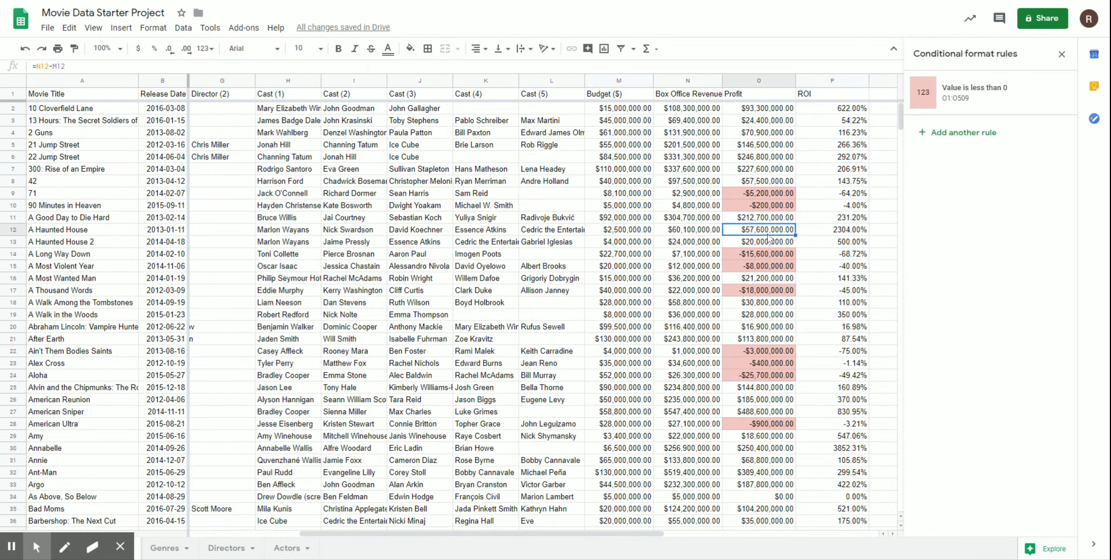